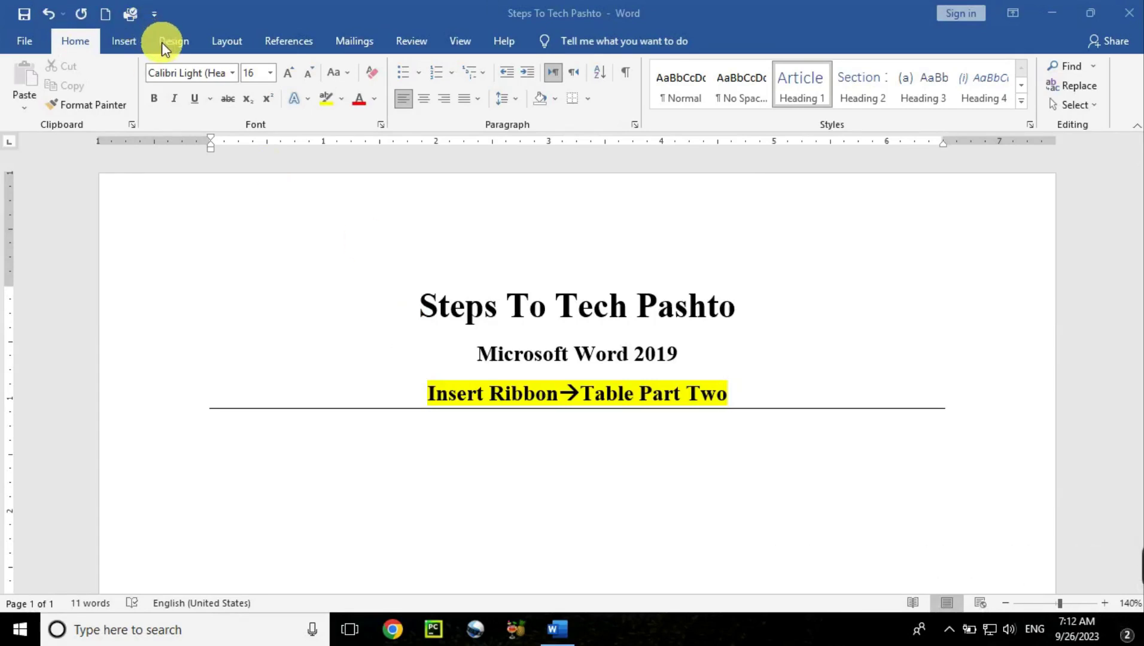
Choose Draw Table from the Insert tab's Table menu to start freehand table drawing
left_click(128, 48)
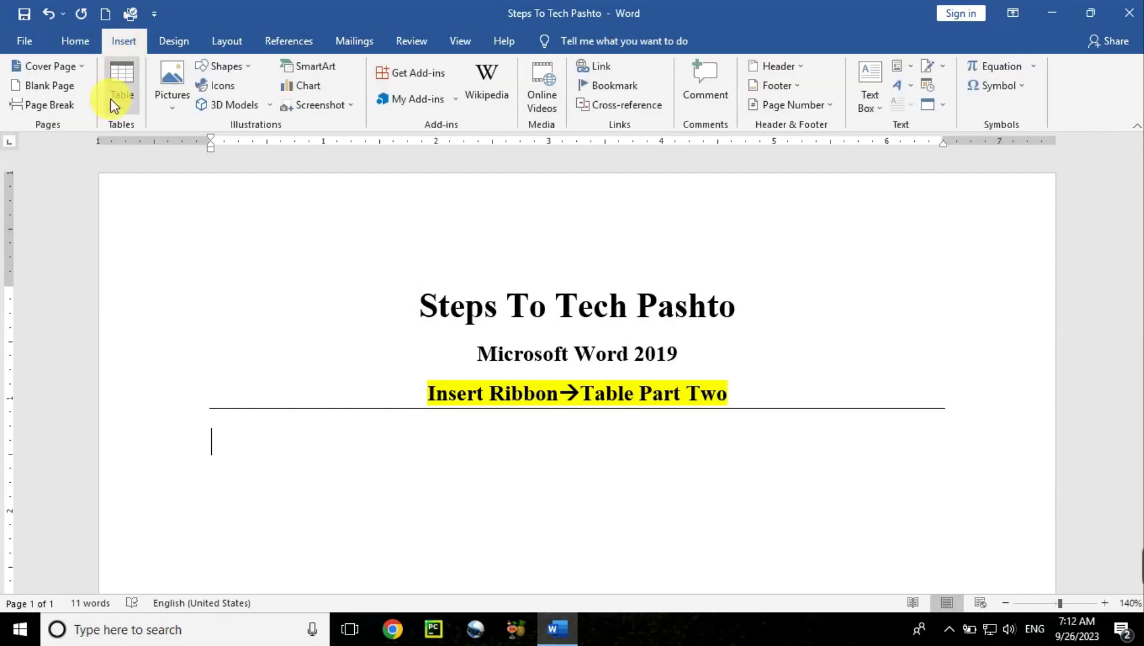
left_click(125, 112)
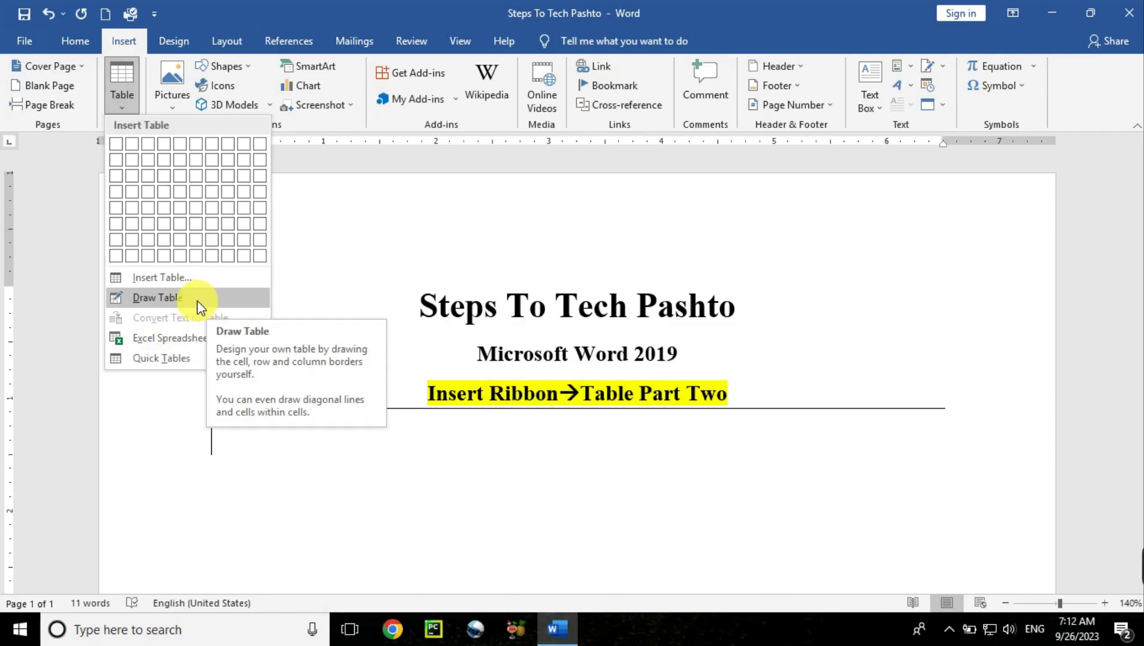
left_click(158, 298)
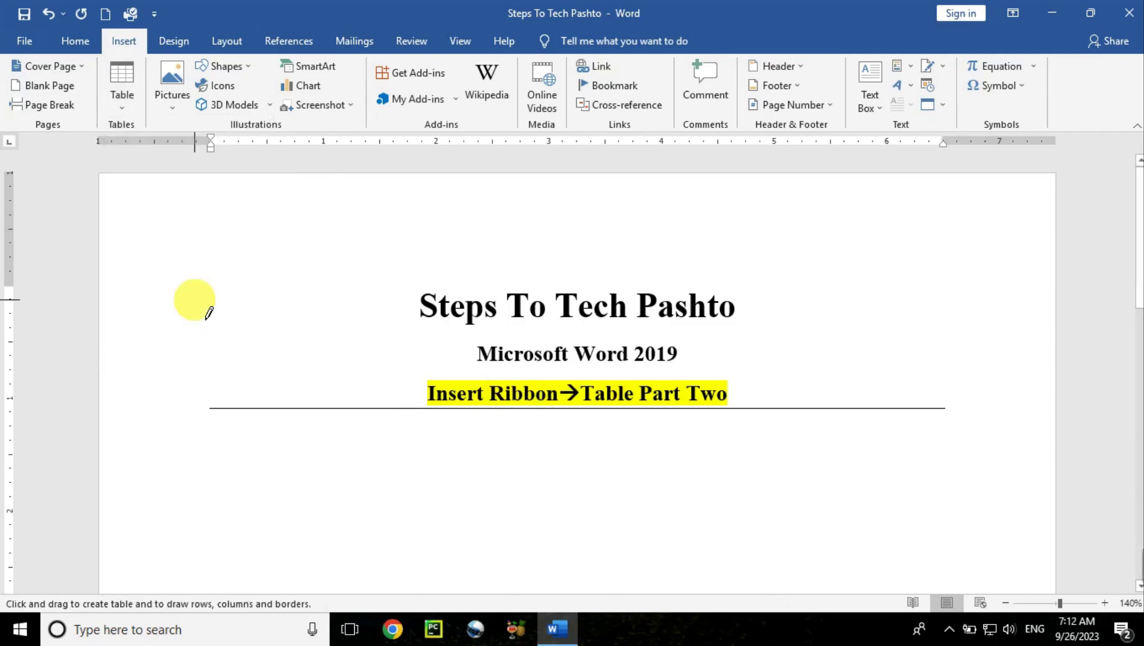
Insert a table of 3 columns and 6 rows using the Insert Table dialog
left_click(120, 103)
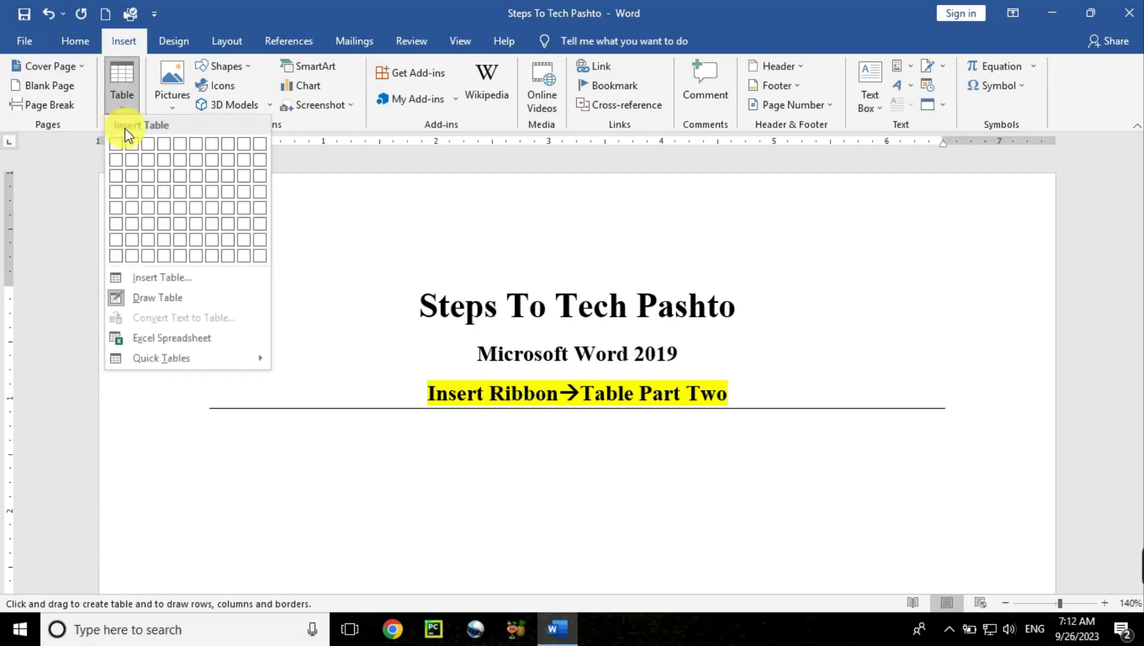
left_click(178, 280)
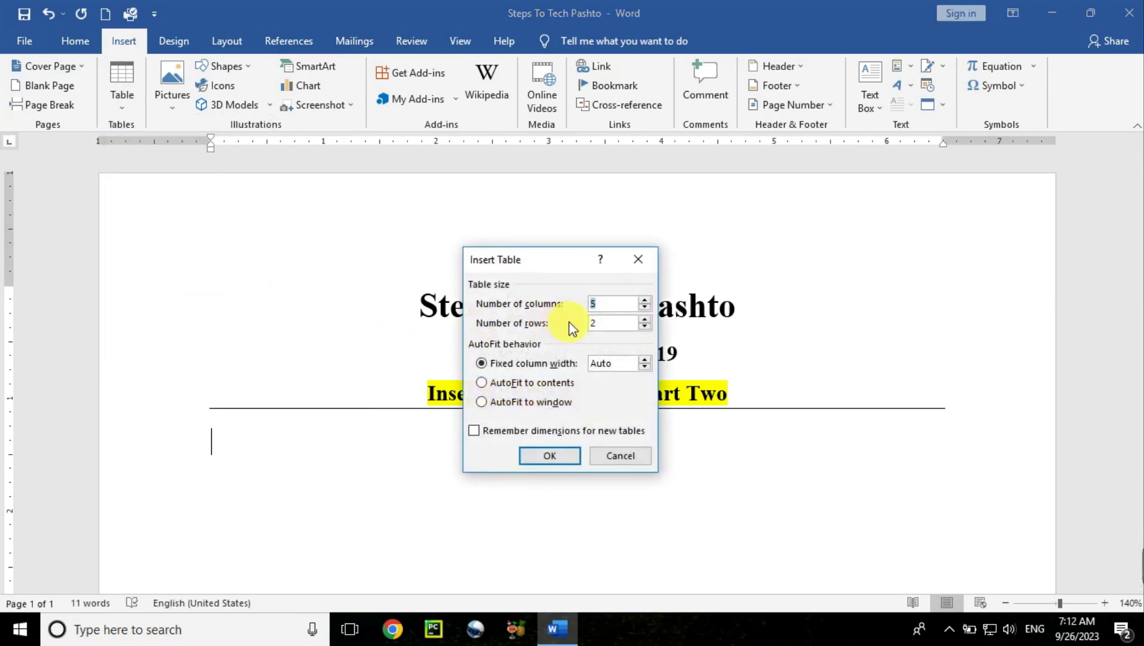
type("3")
left_click(612, 326)
key("BackSpace")
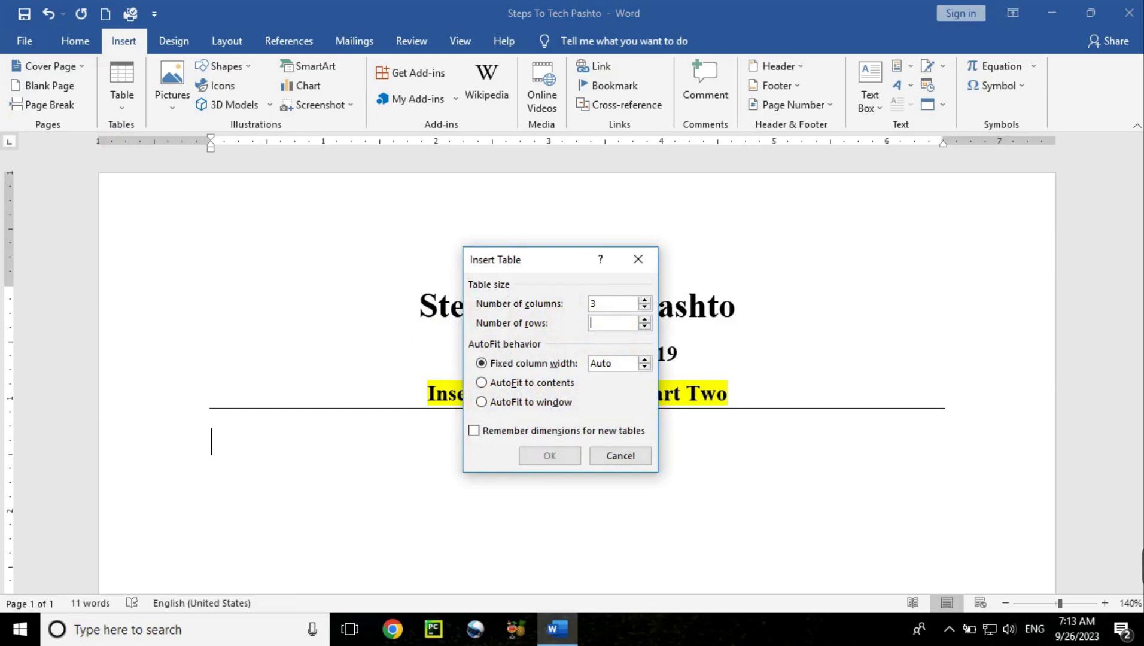
type("5")
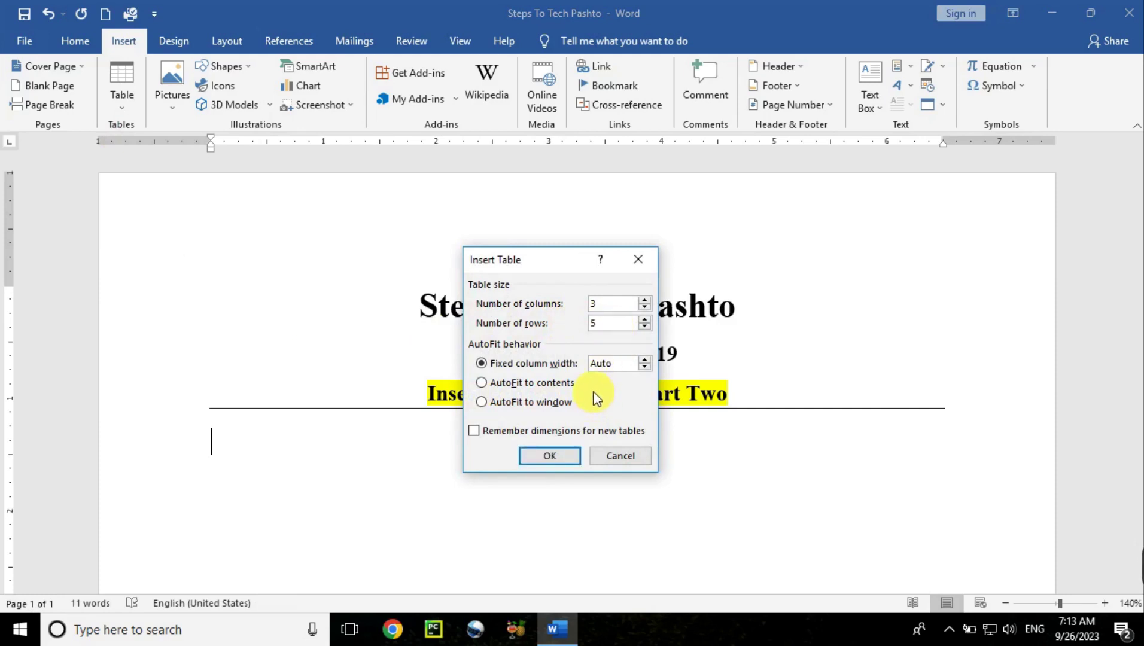
key("BackSpace")
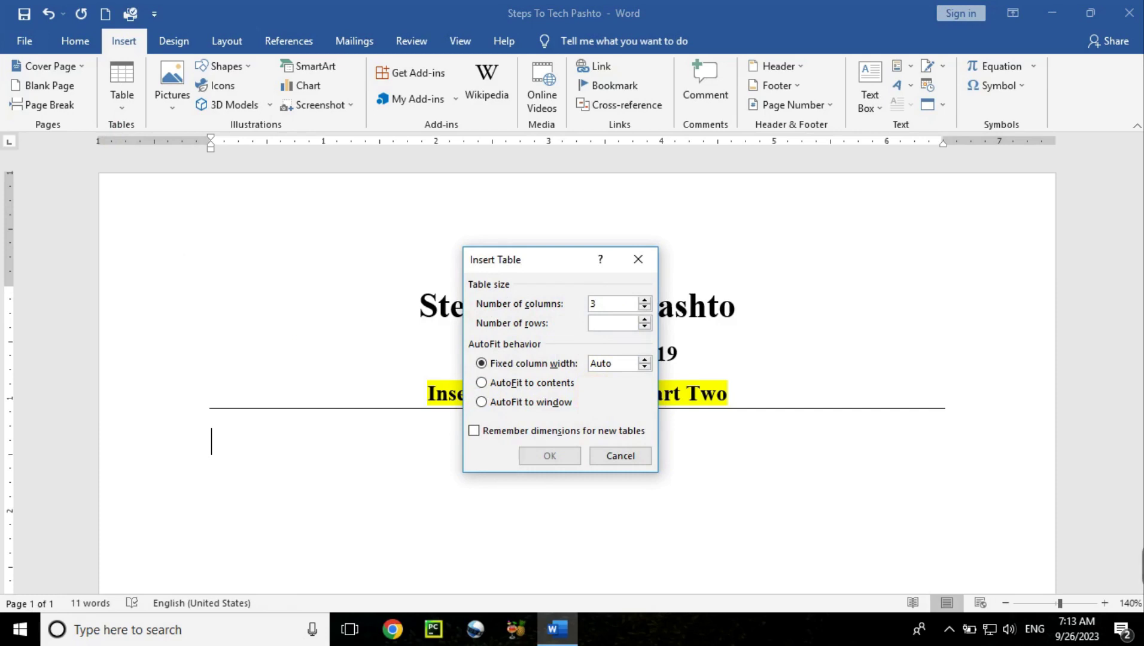
type("6")
left_click(549, 457)
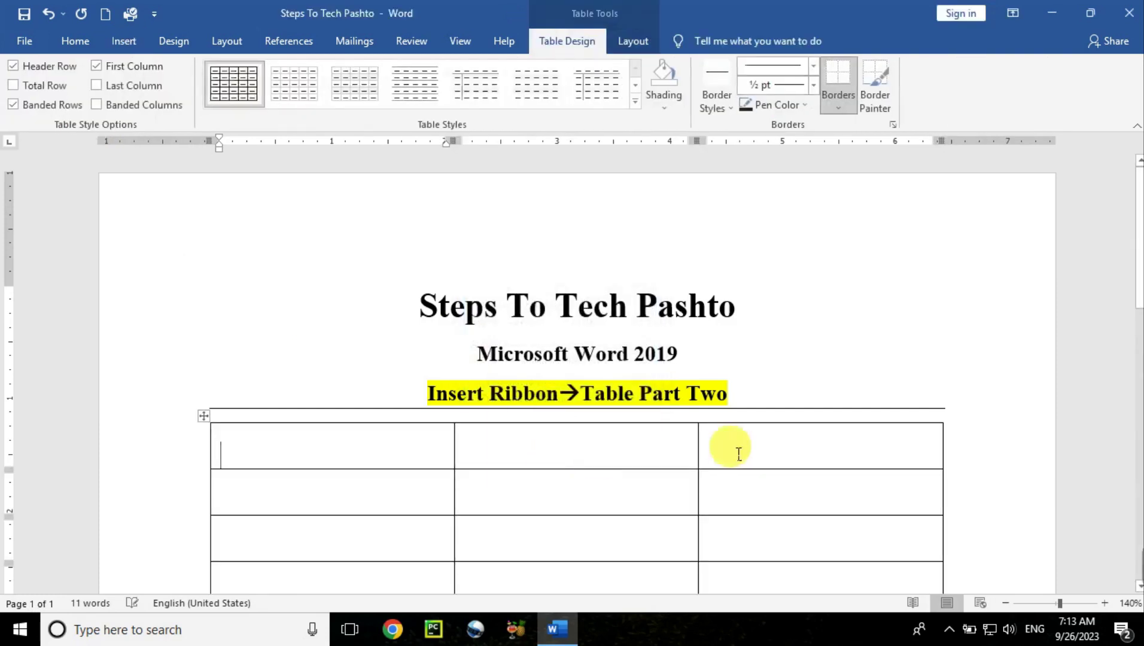
Enter the Name, Post, Salary headers and five rows of staff names, Eng/Doc posts and salaries
scroll(1137, 261, "down", 3)
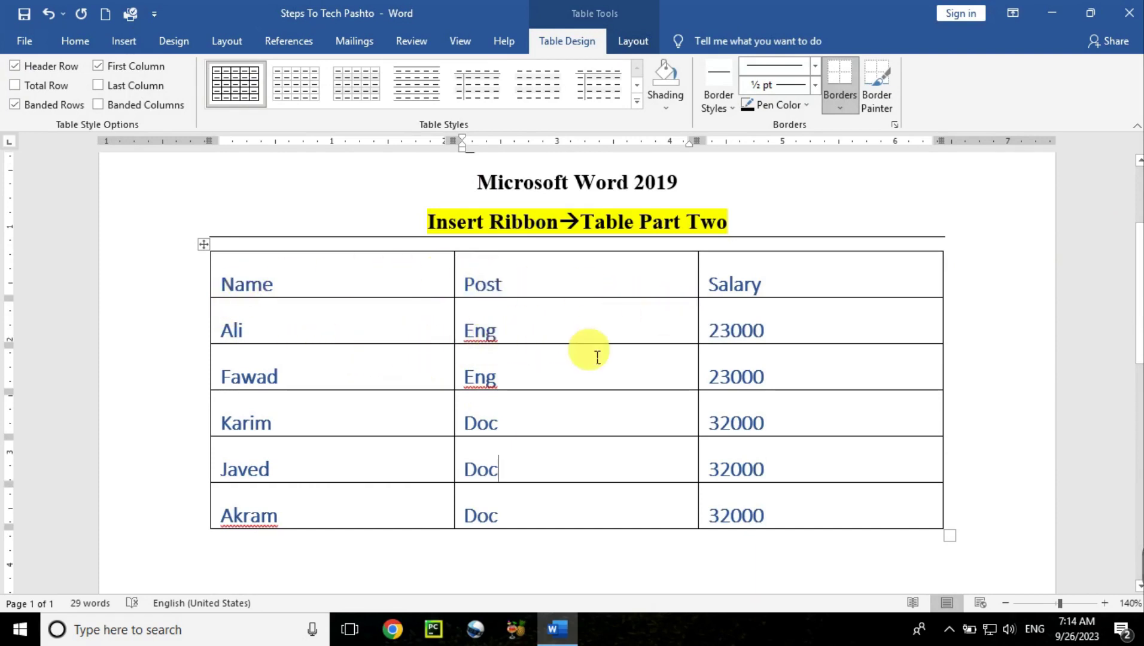
mouse_move(1139, 303)
left_mouse_down()
mouse_move(1140, 263)
mouse_move(1141, 308)
left_mouse_up()
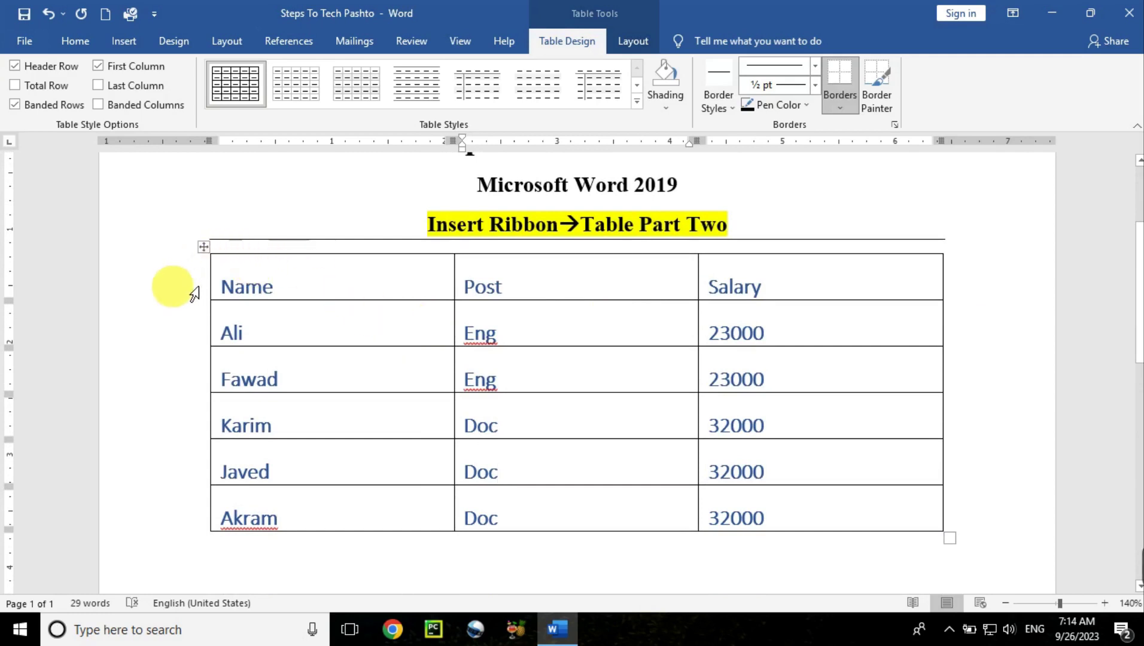
Select the whole Name/Post/Salary table from its left edge so Table Design applies
left_click(198, 320)
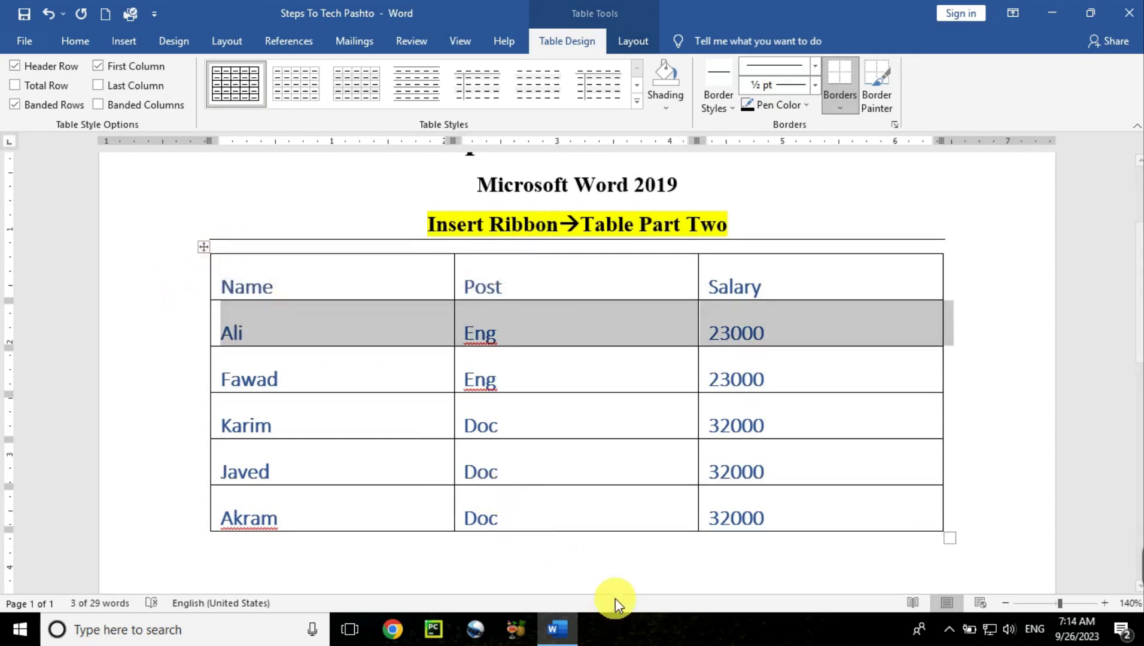
left_click(613, 578)
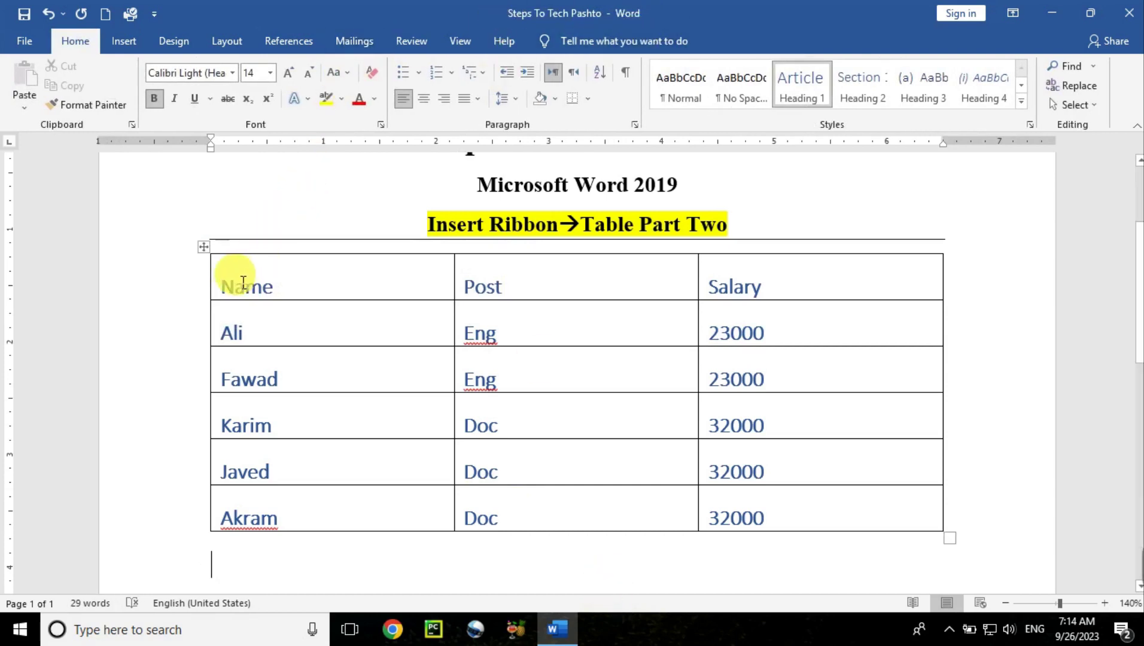
left_click(204, 247)
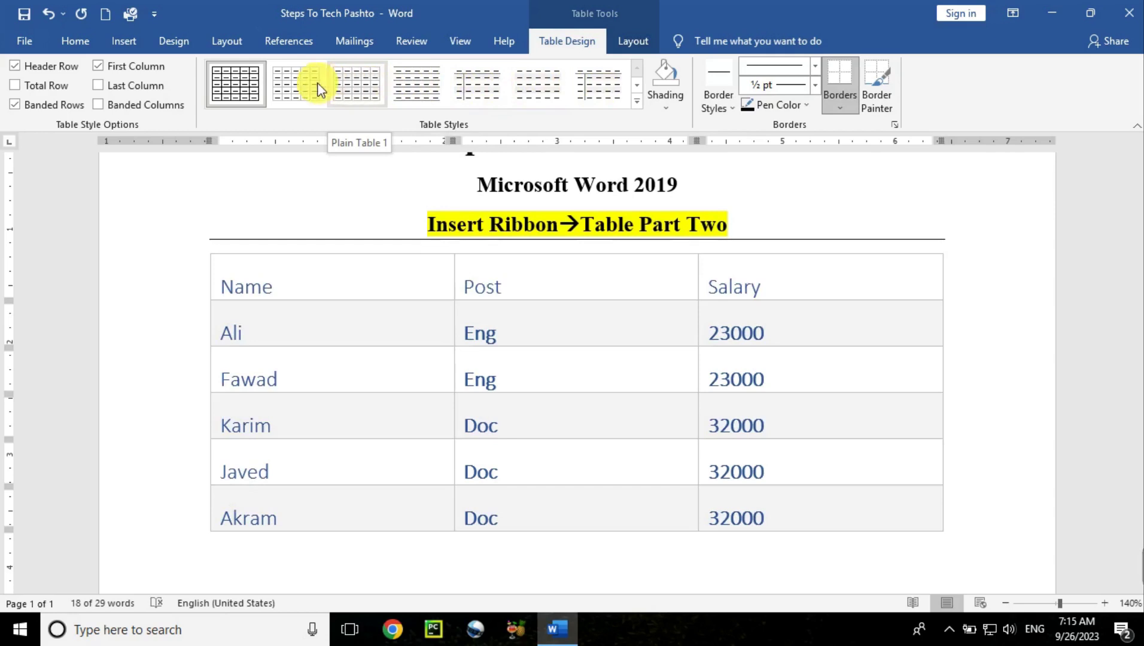
Apply a blue banded List Table style with a solid header row to the table
left_click(243, 84)
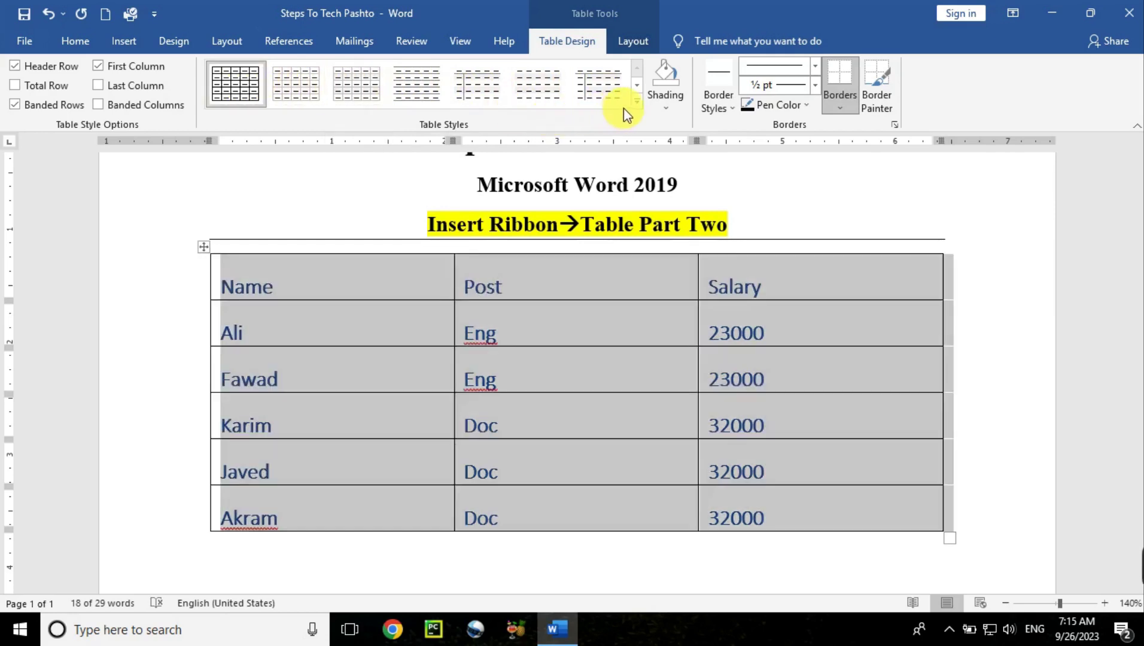
left_click(638, 102)
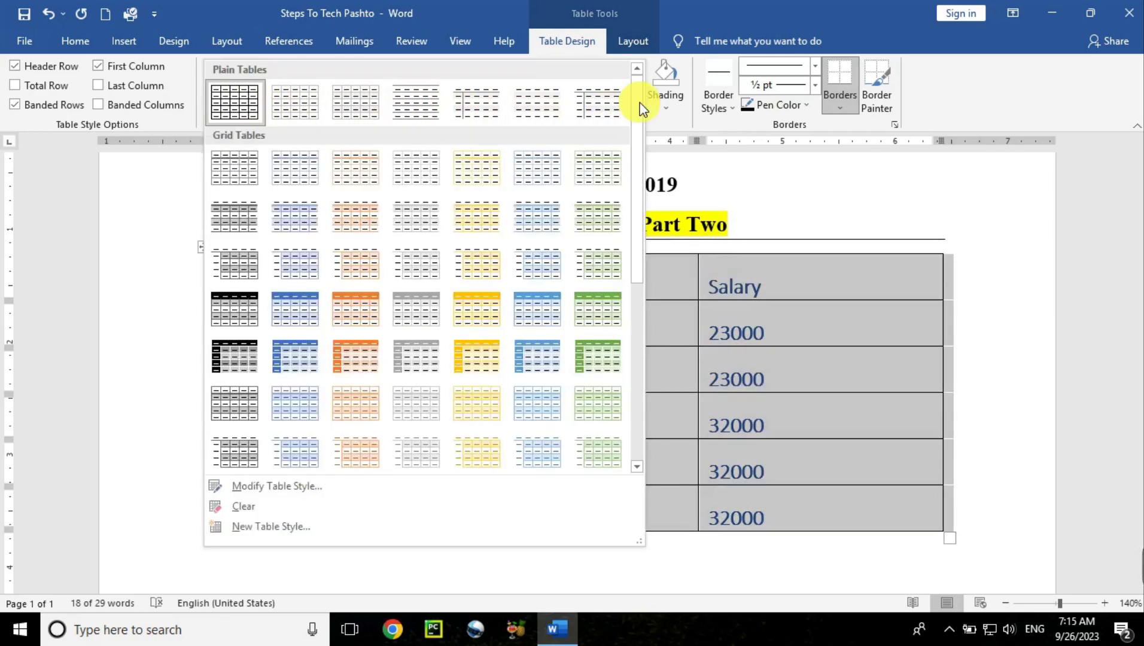
scroll(634, 179, "down", 5)
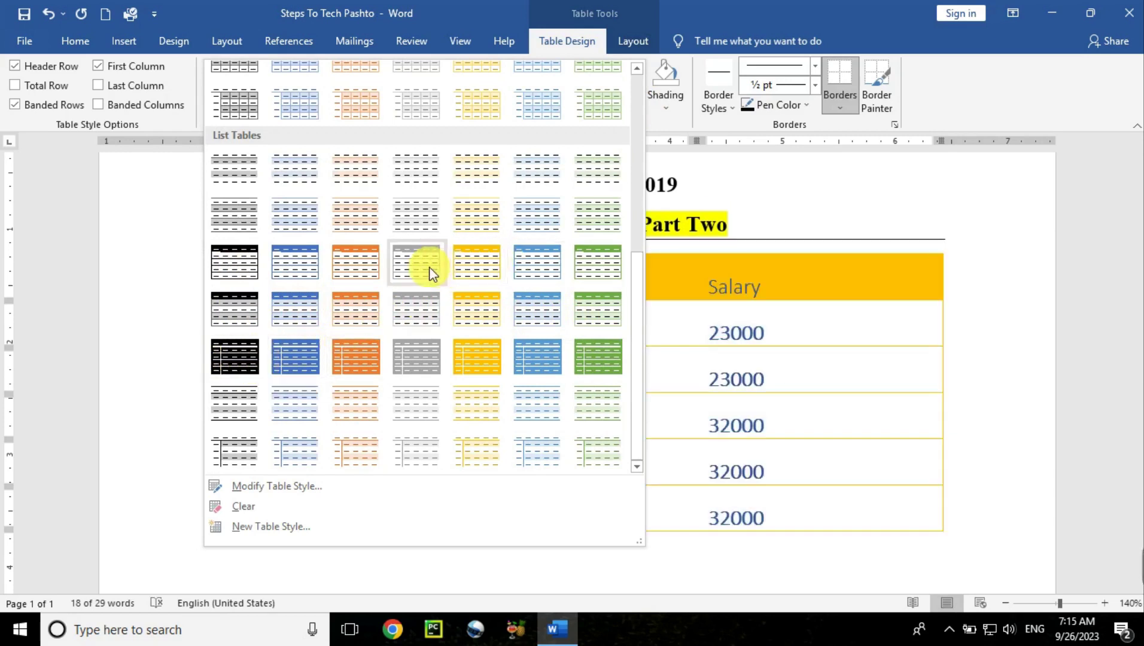
left_click(556, 308)
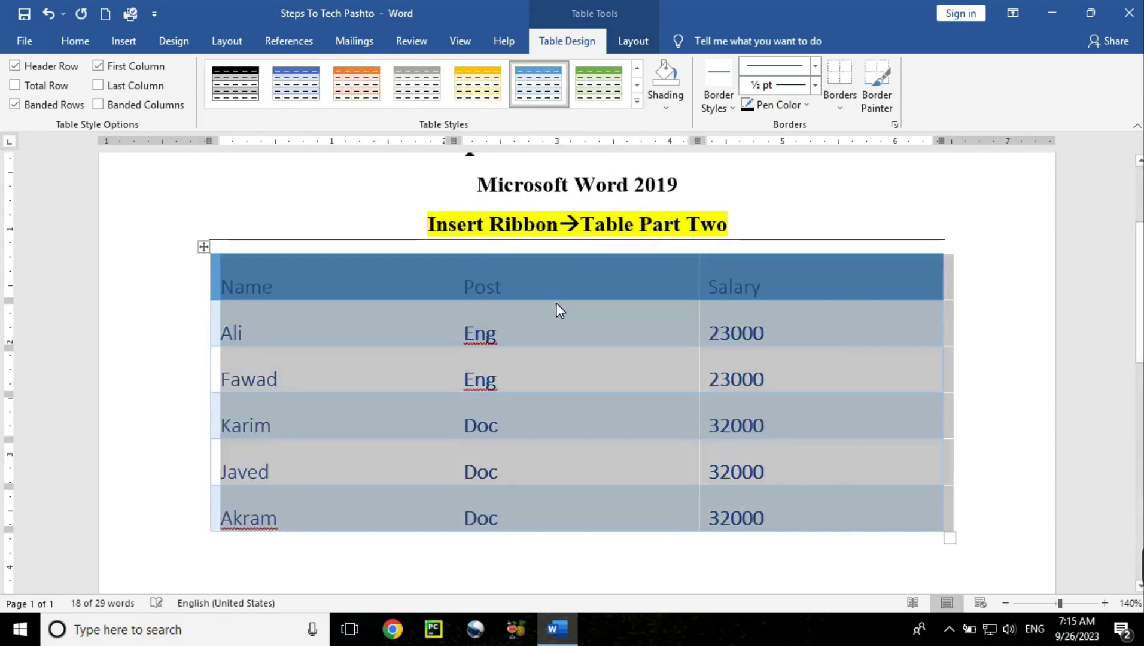
left_click(572, 358)
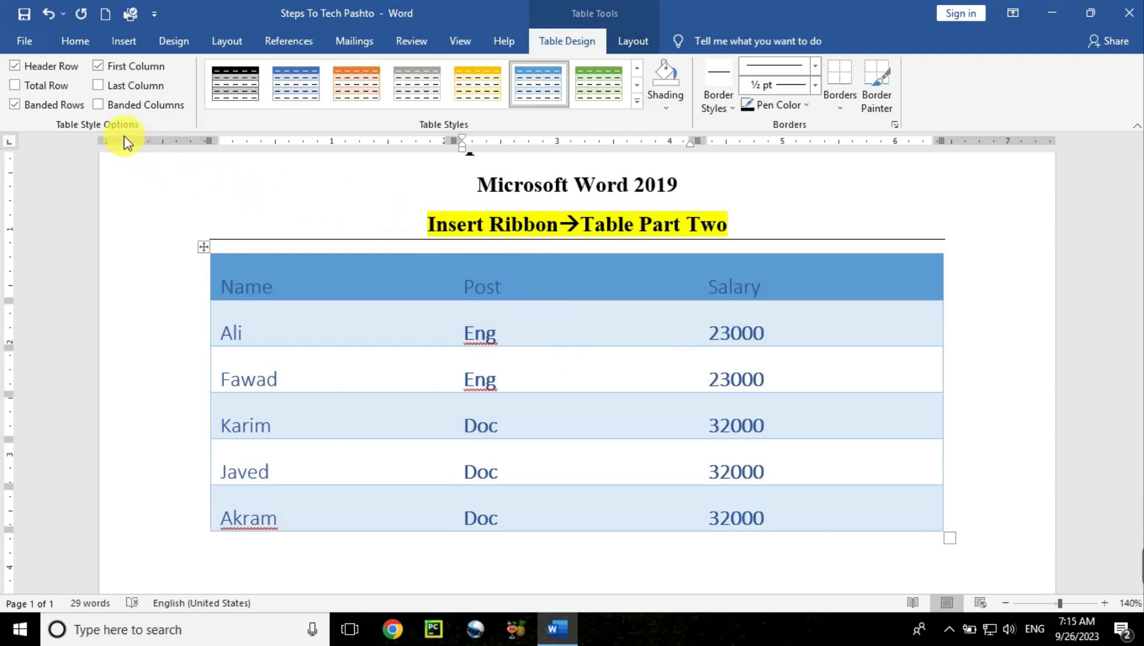
Select the table and toggle the Header Row styling off
left_click(213, 252)
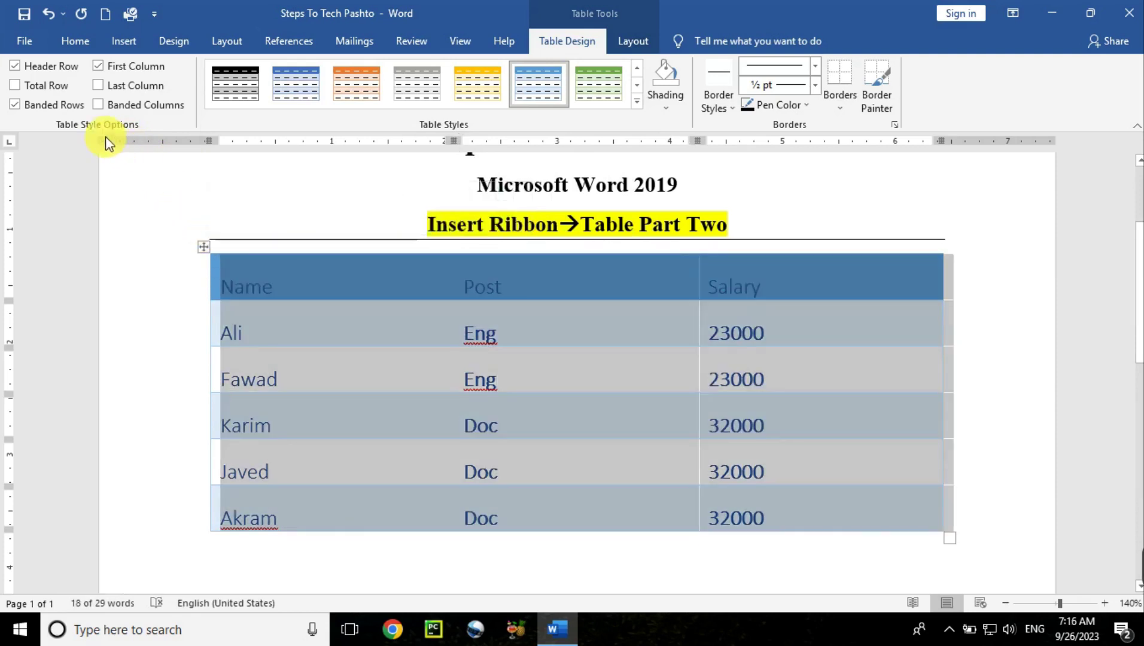
left_click(215, 285)
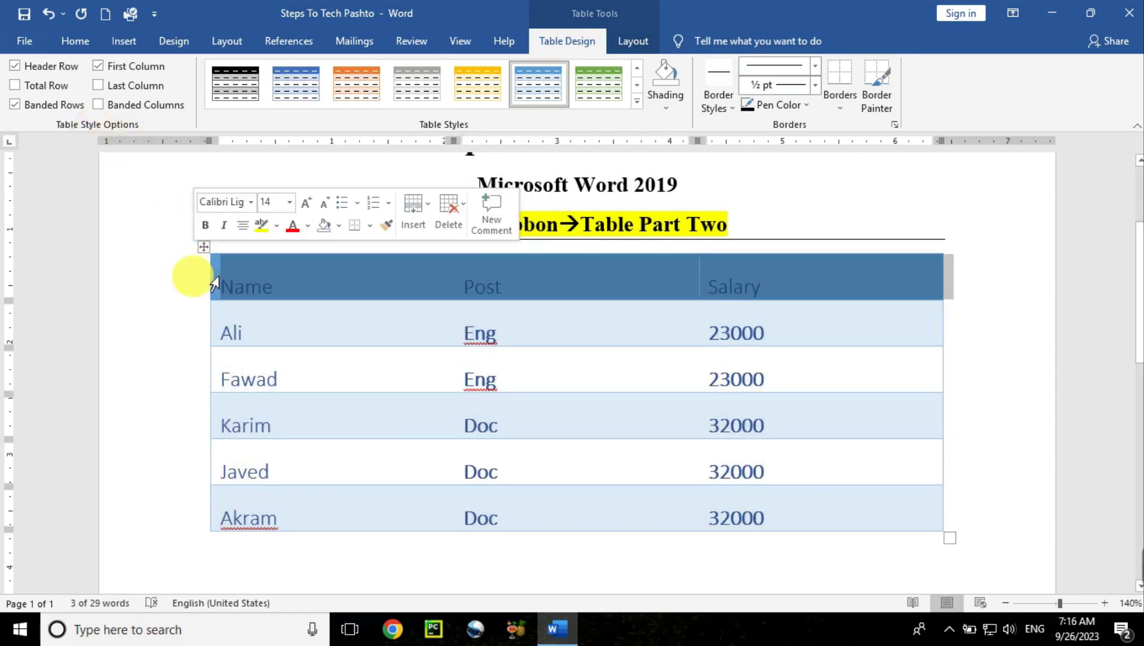
left_click(204, 247)
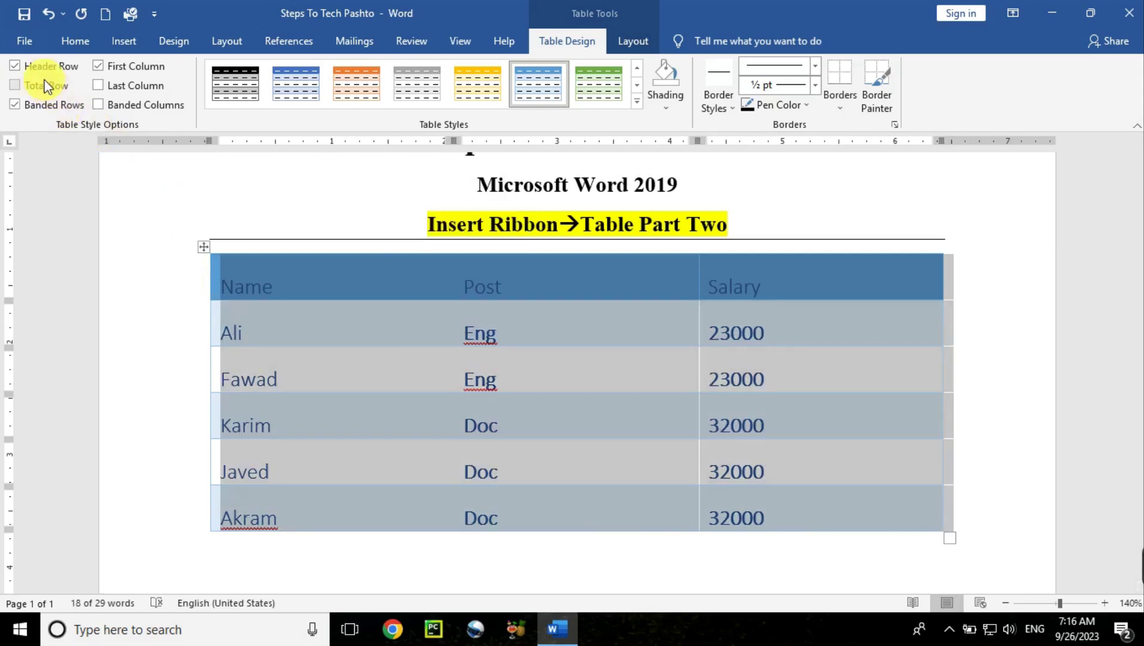
left_click(15, 65)
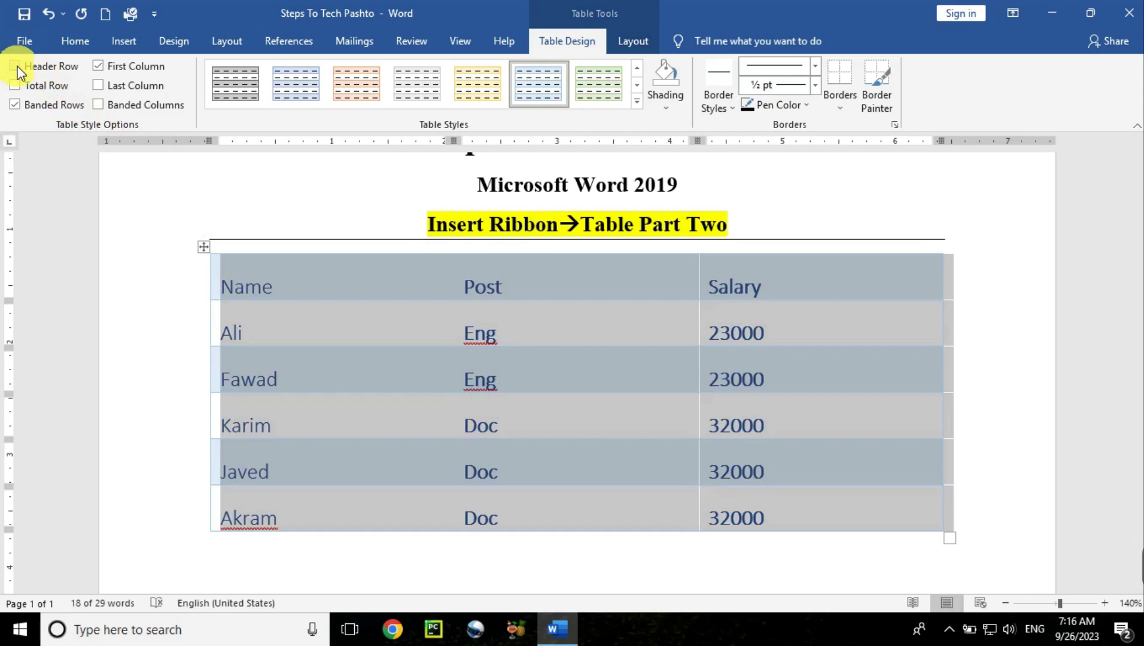
left_click(15, 65)
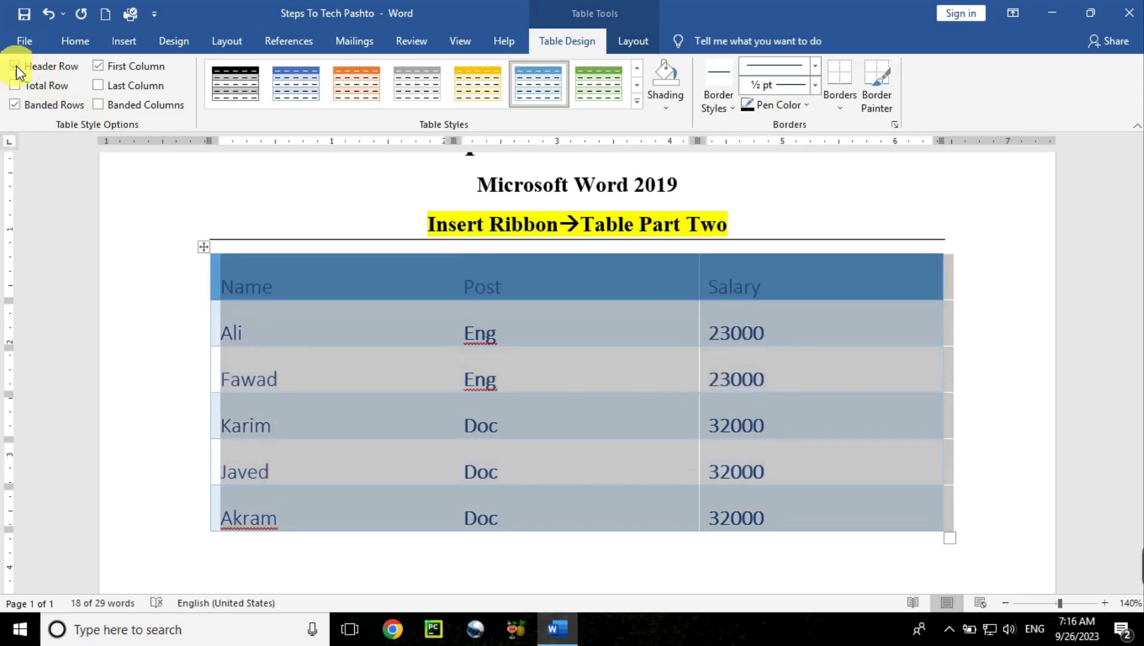
left_click(15, 66)
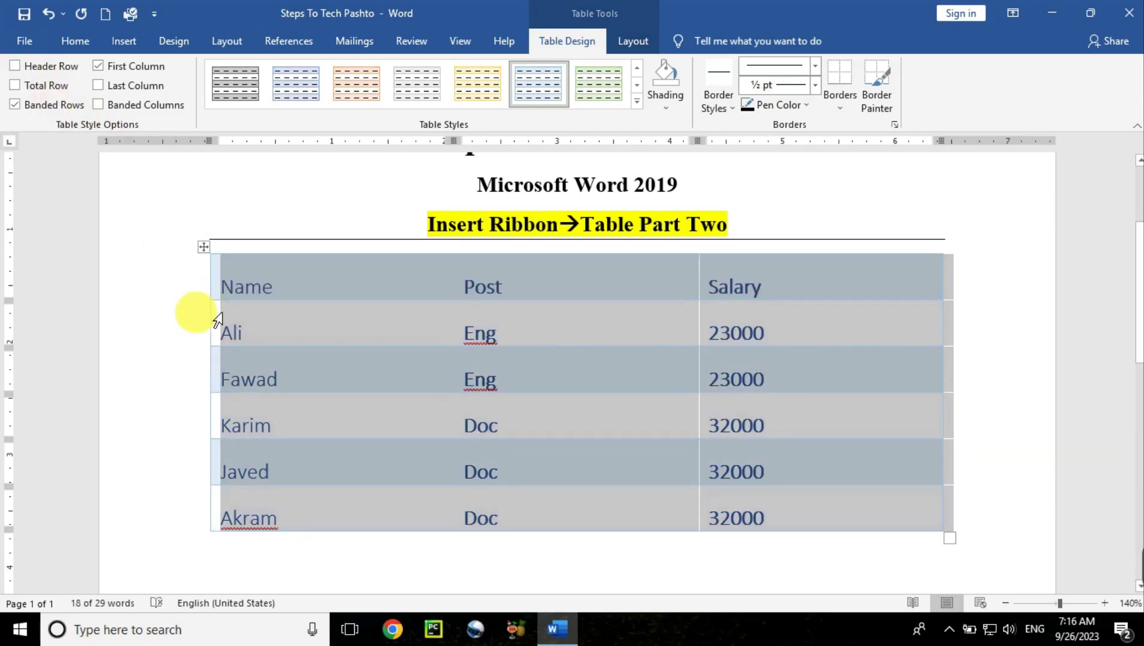
left_click(348, 315)
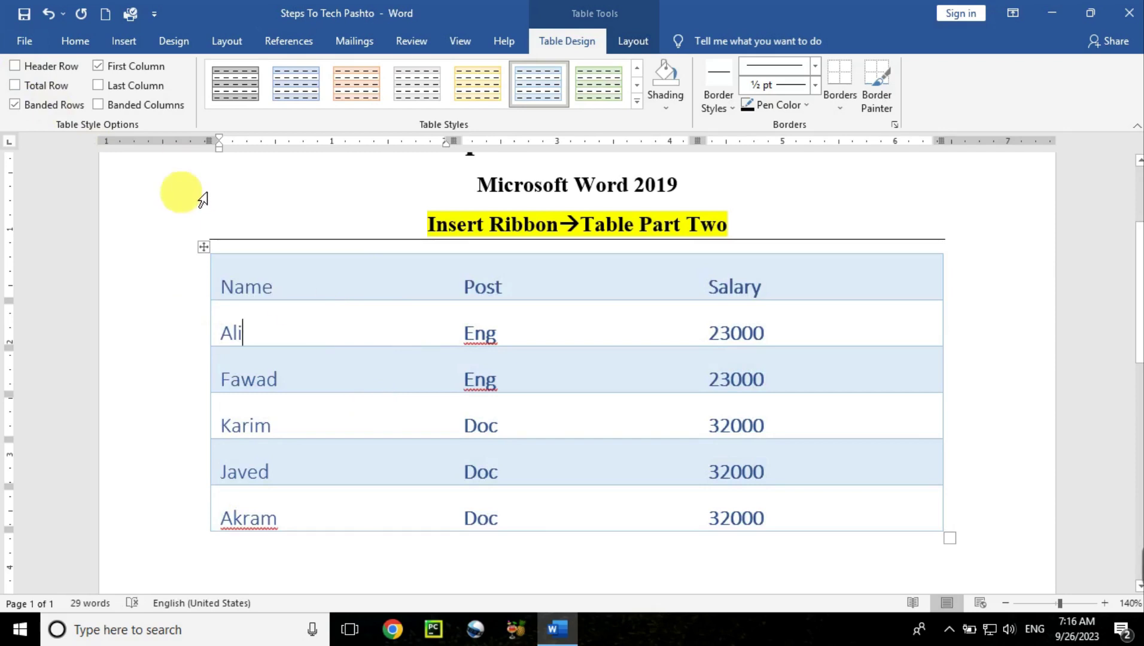
Turn off Banded Rows and switch Header Row and Total Row styling on
left_click(207, 250)
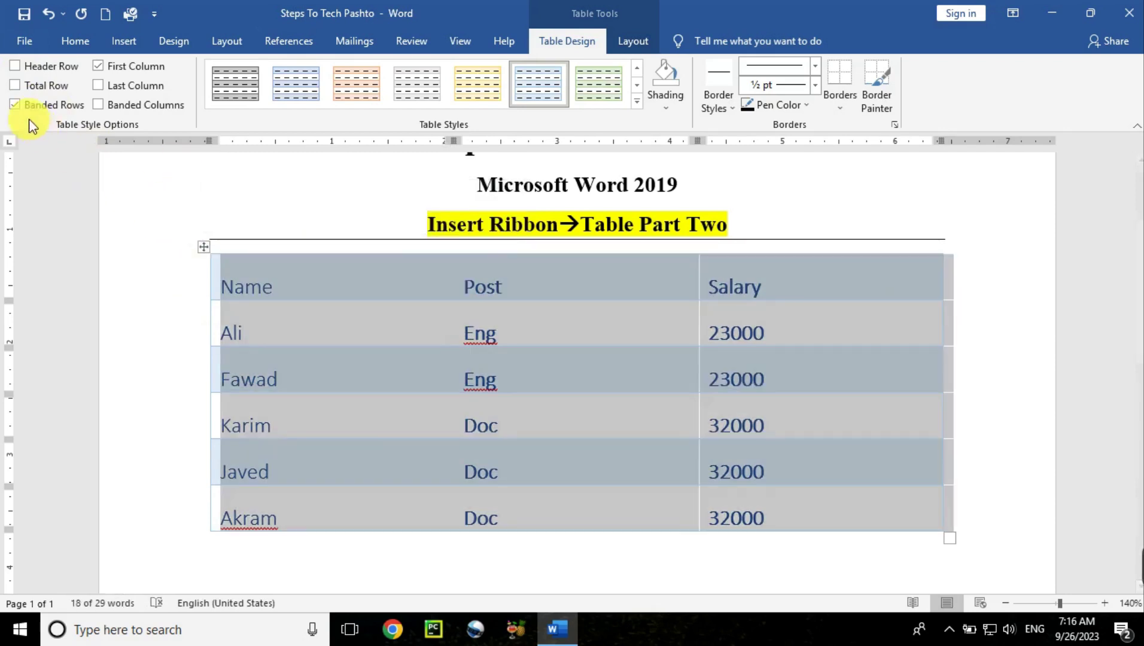
left_click(15, 105)
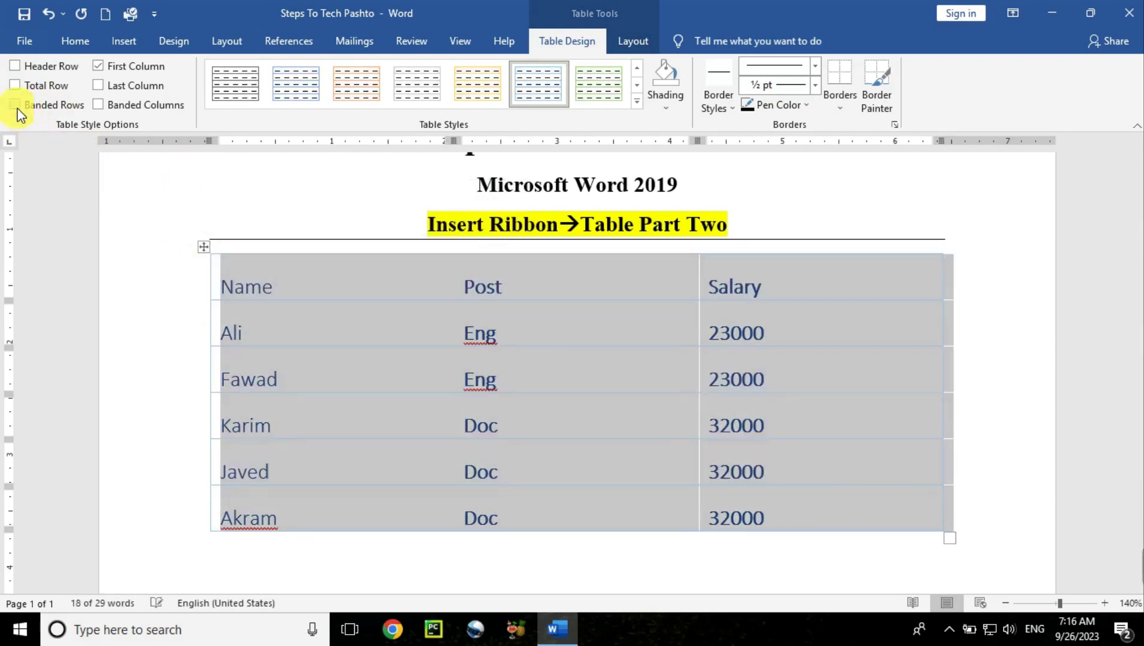
left_click(363, 352)
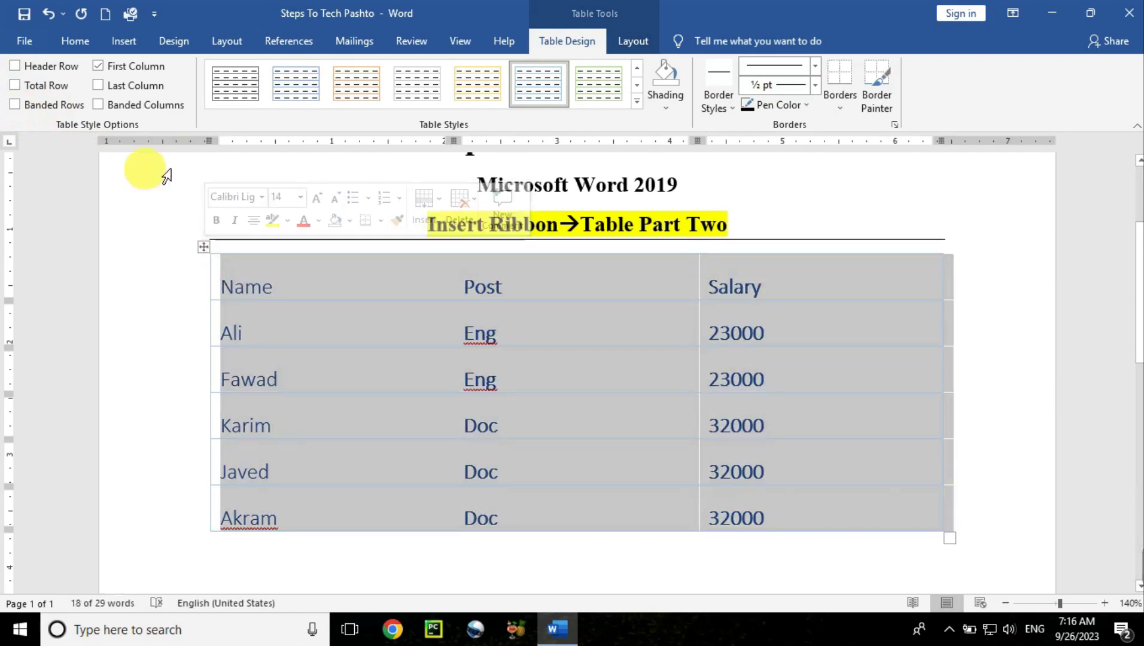
left_click(22, 68)
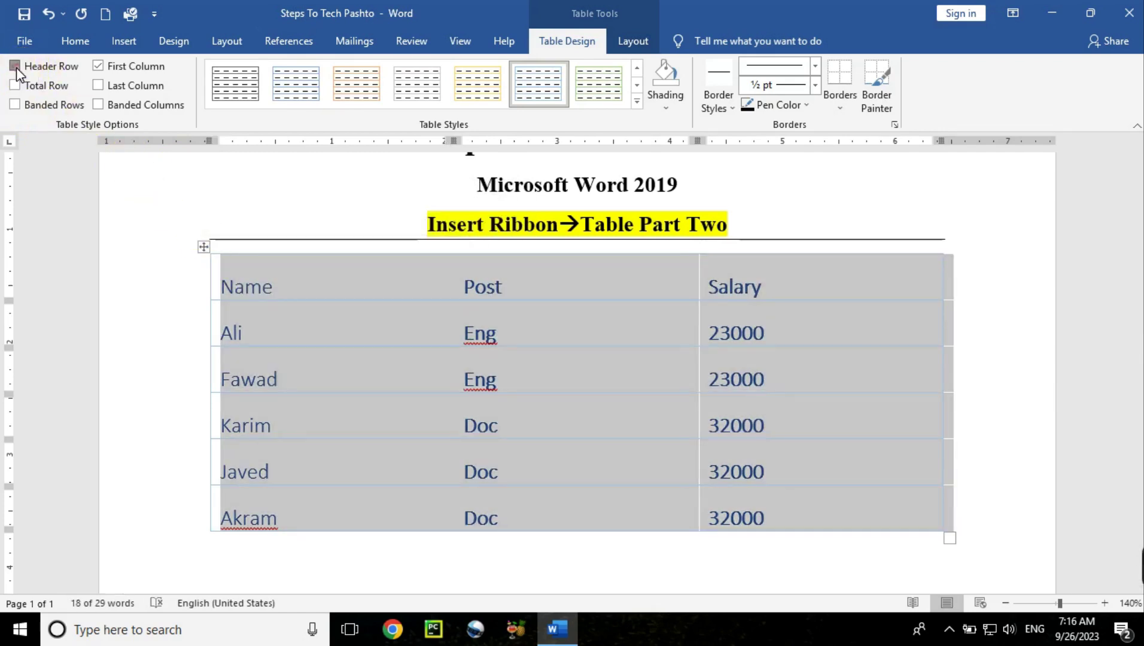
left_click(16, 89)
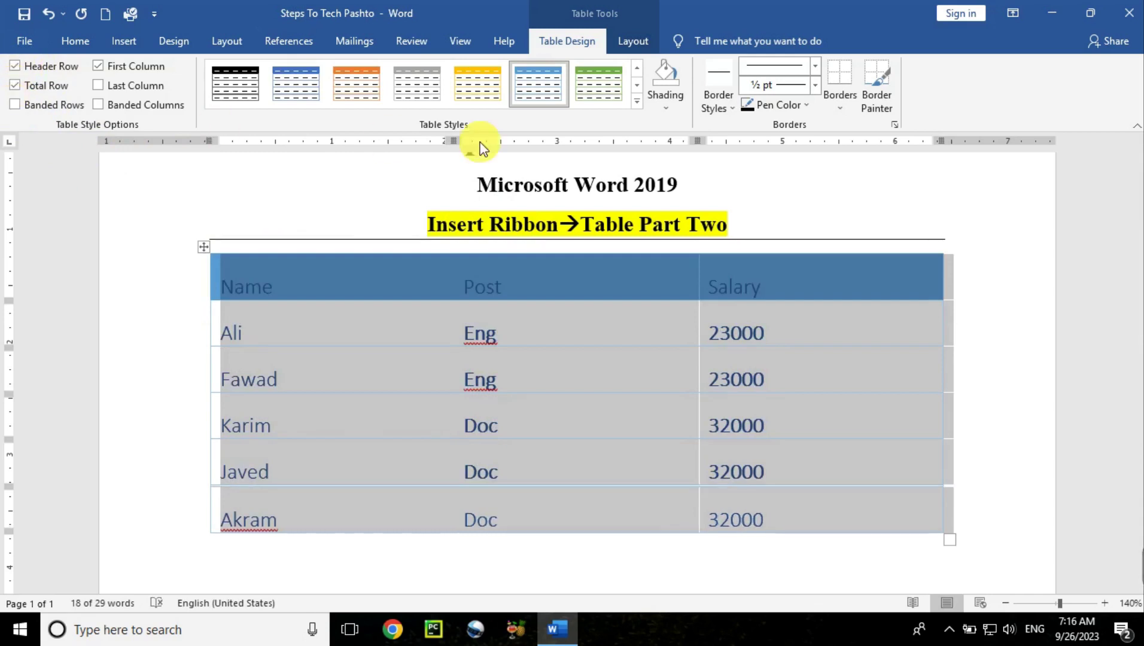
Apply List Table 3 - Accent 1 from the Table Styles gallery
left_click(637, 102)
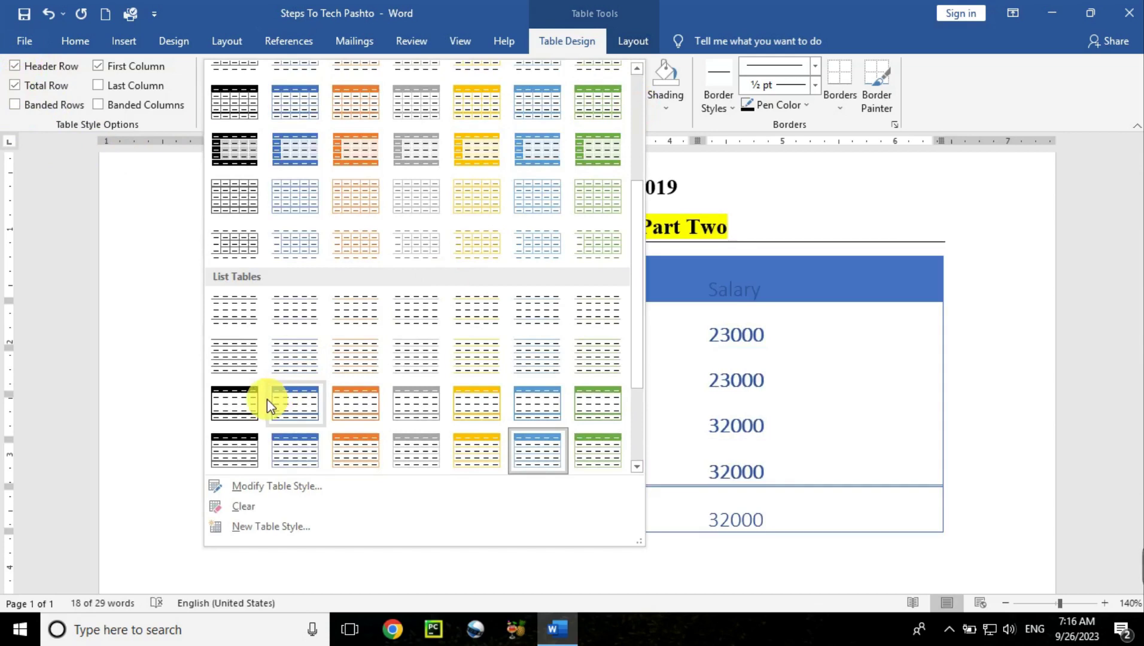
left_click(276, 403)
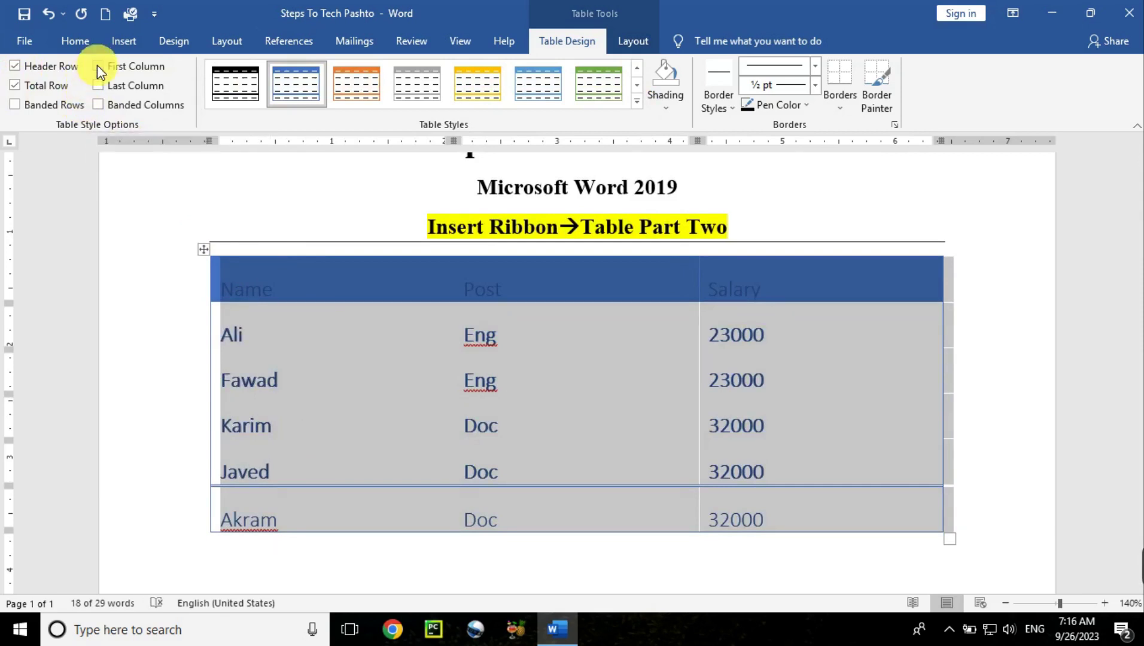
left_click(320, 404)
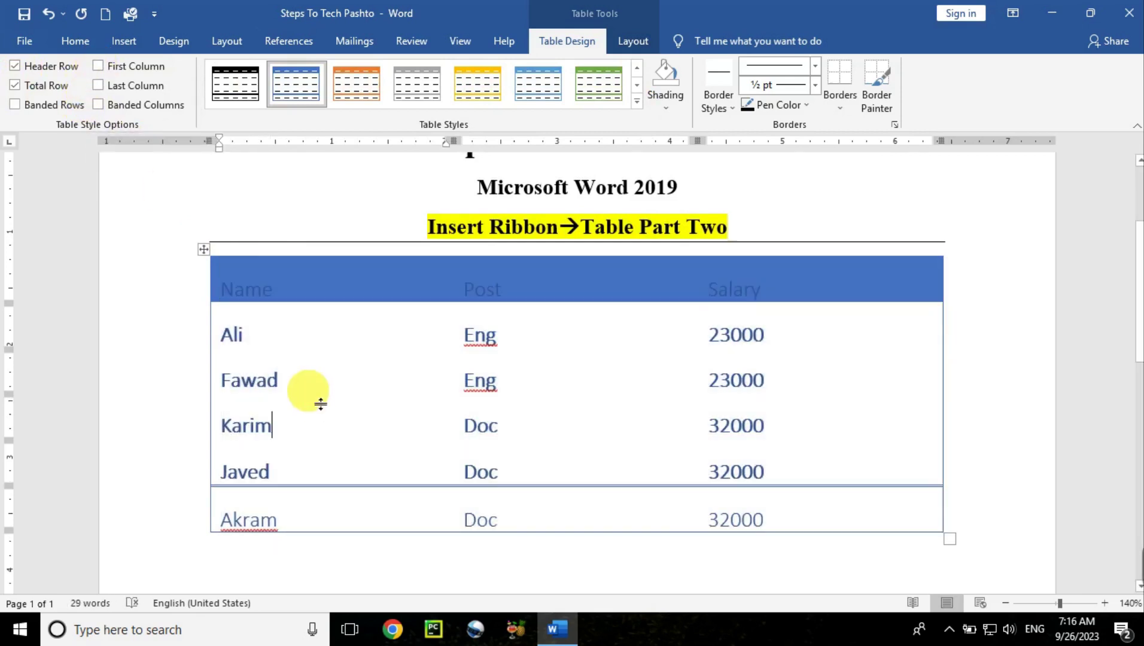
left_click(100, 85)
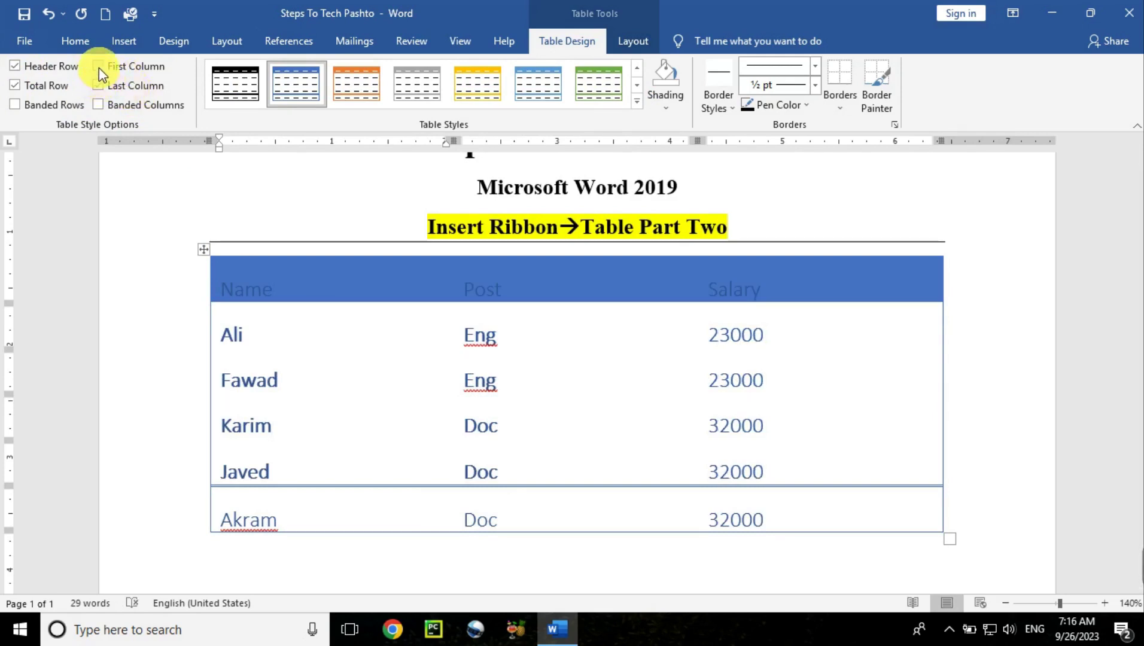
left_click(99, 66)
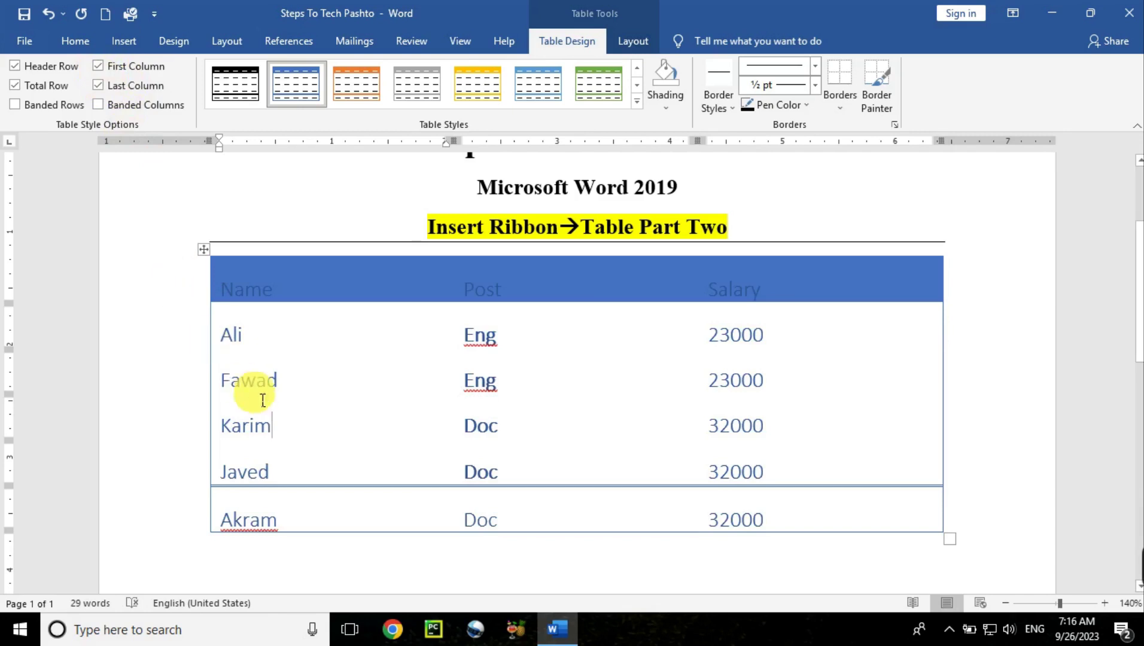
left_click(102, 67)
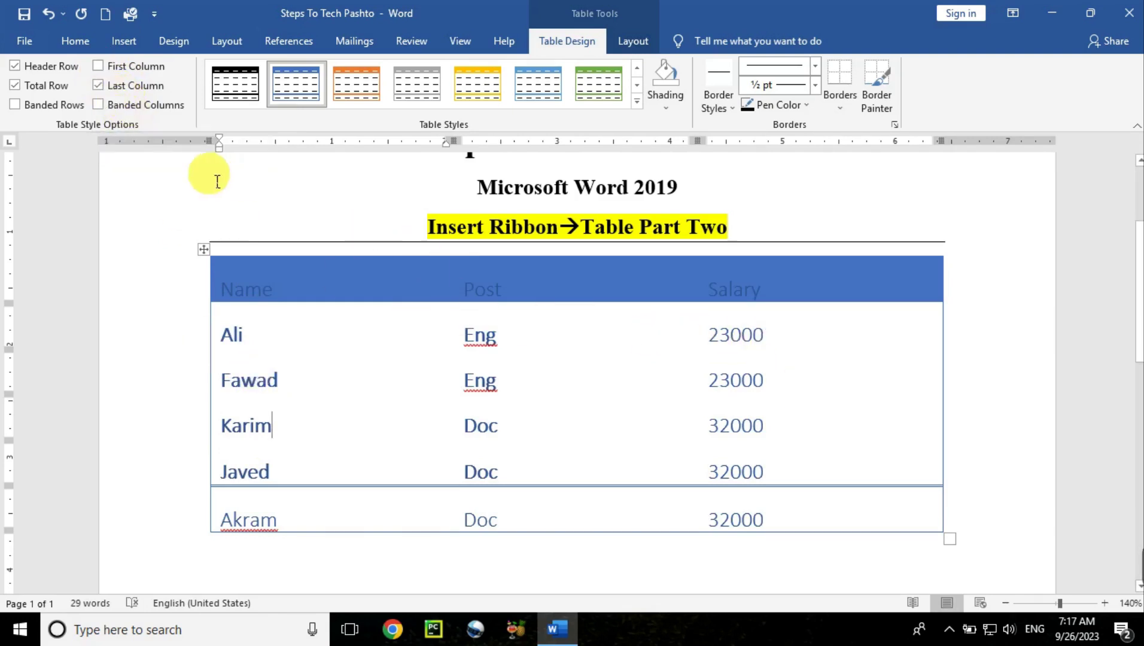
left_click(98, 87)
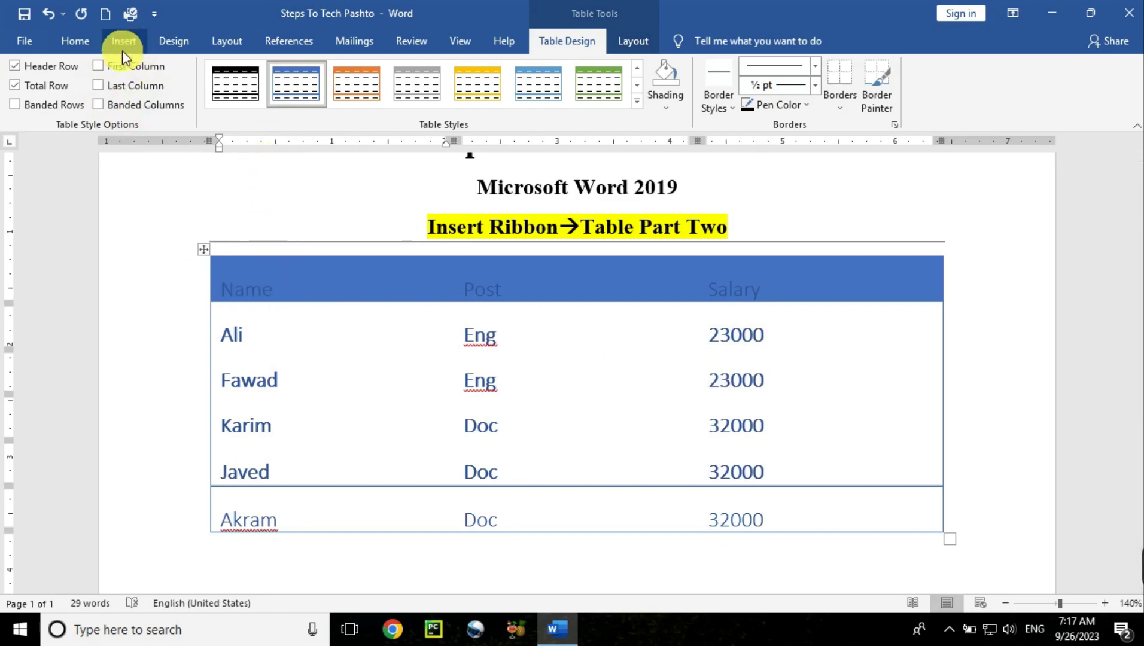
left_click(98, 66)
left_click(98, 86)
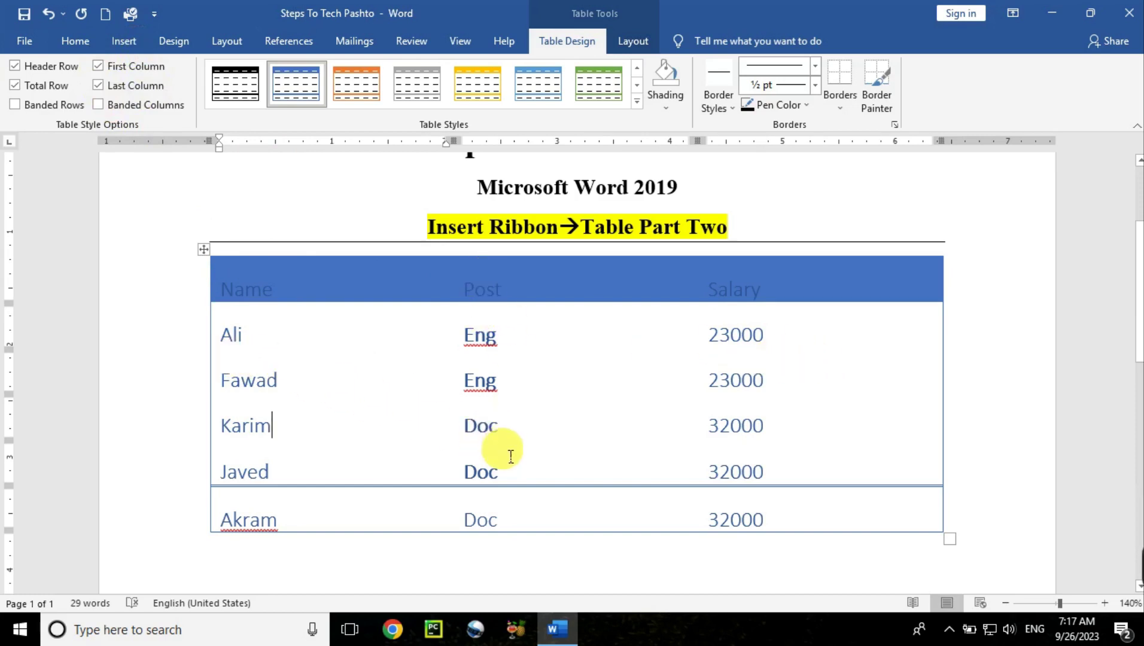
left_click(489, 334)
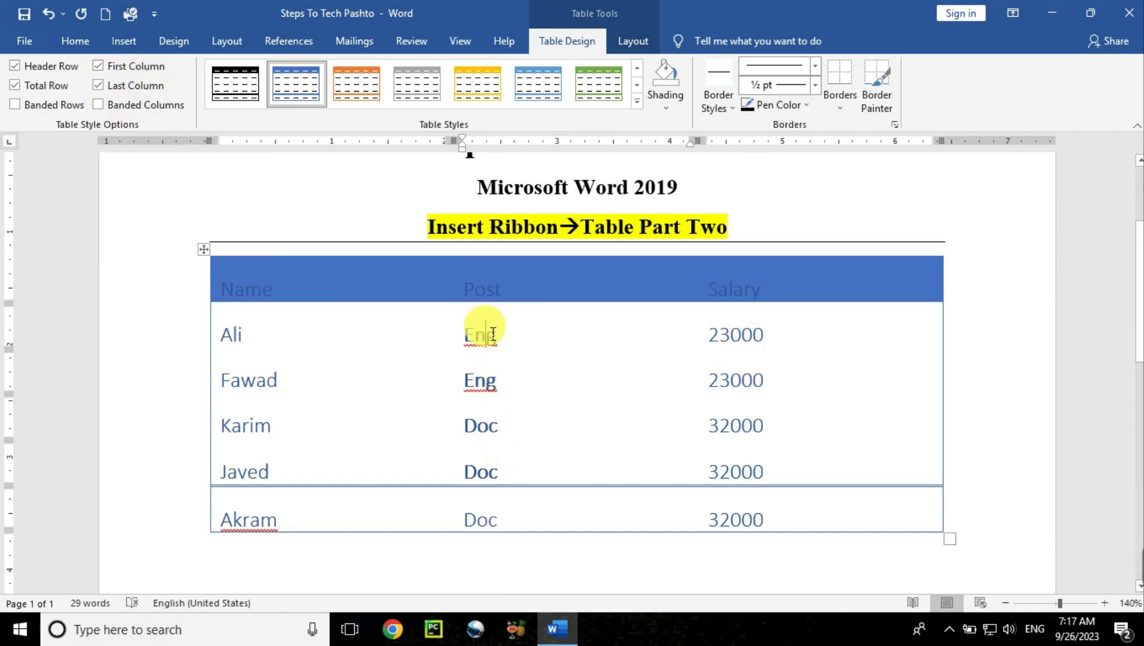
left_click_drag(492, 334, 496, 454)
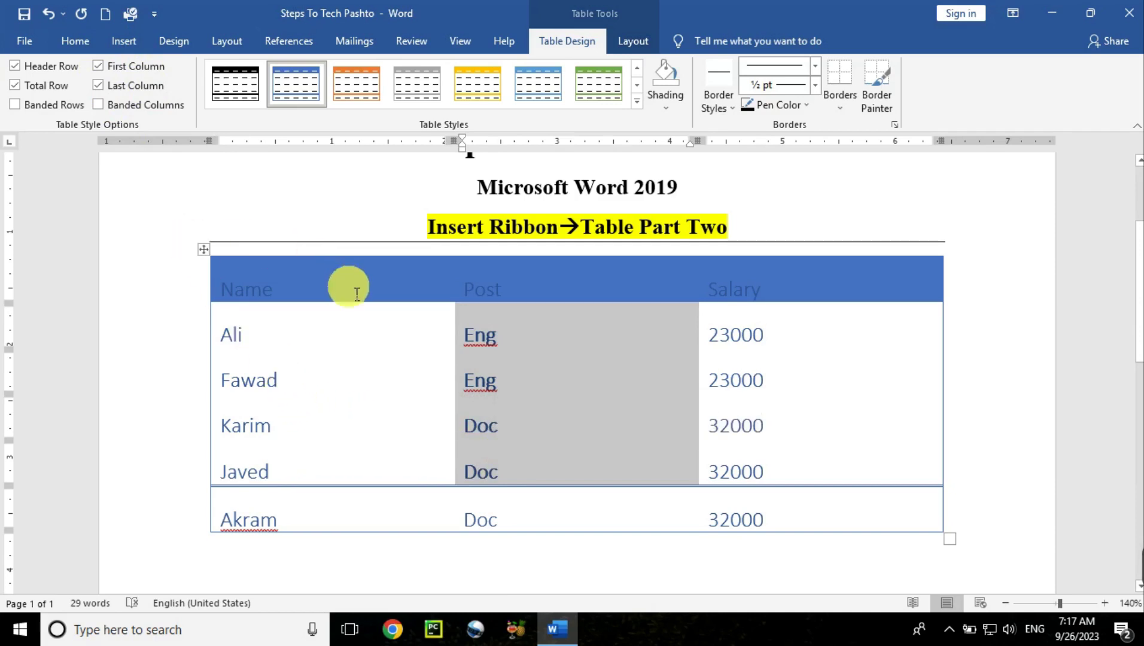
left_click(274, 297)
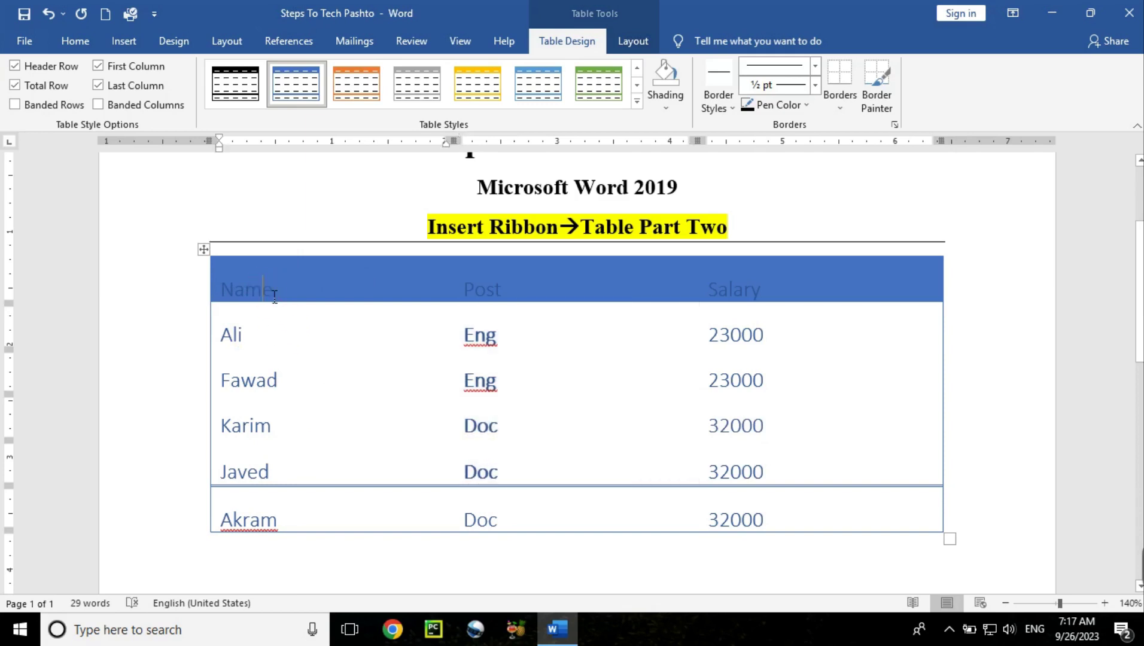
left_click(98, 66)
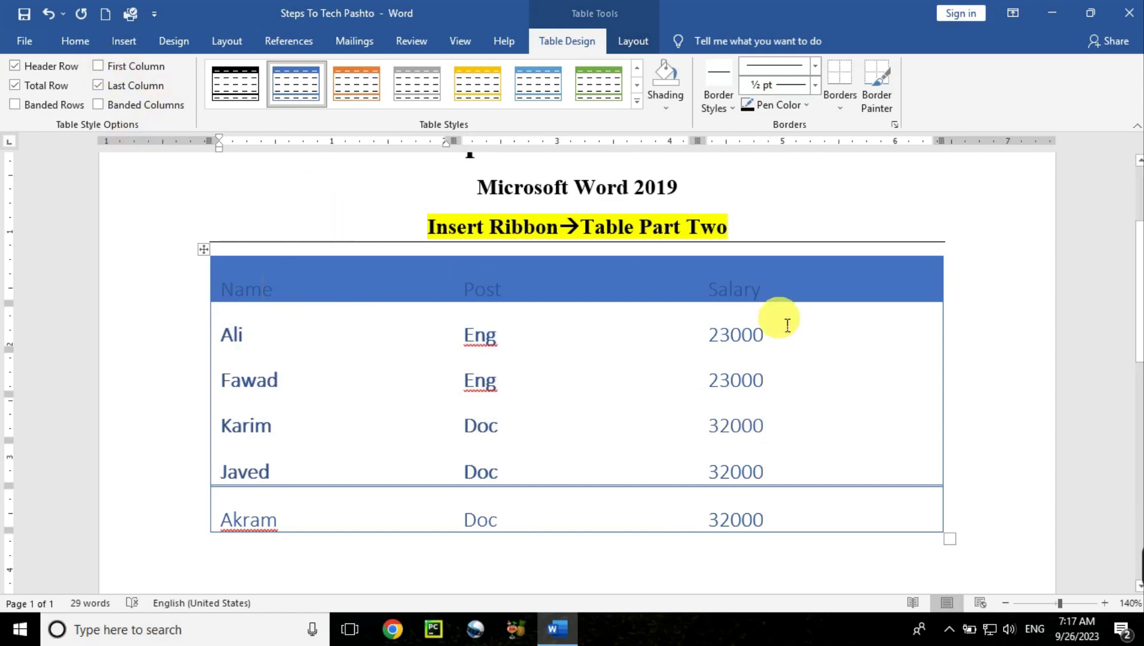
left_click(753, 288)
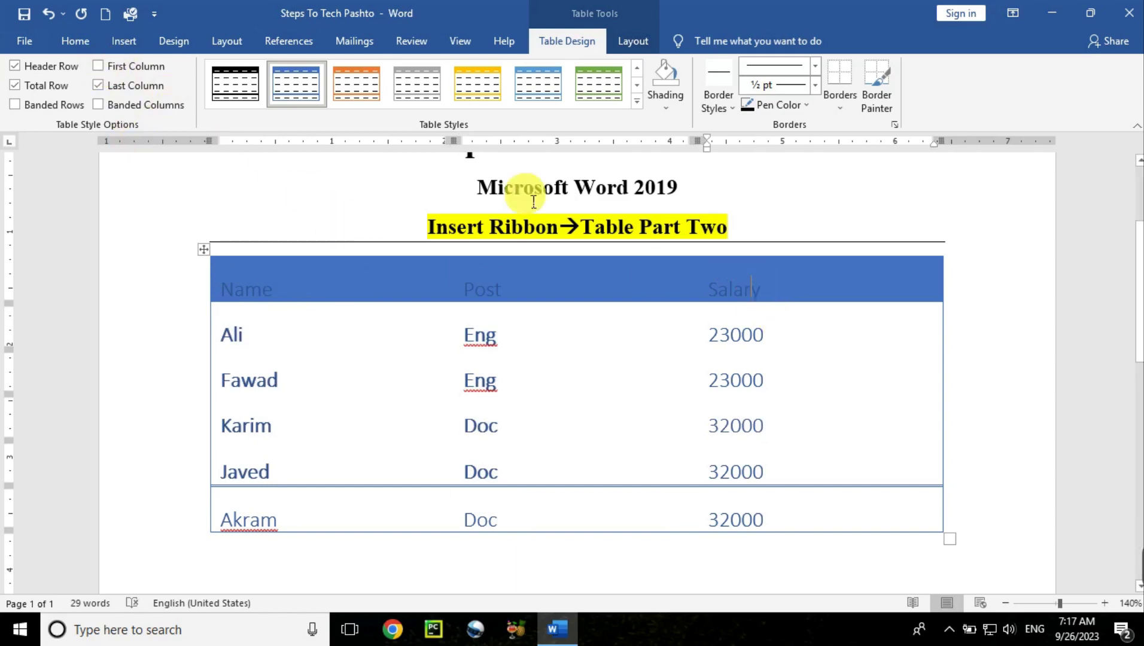
left_click(98, 86)
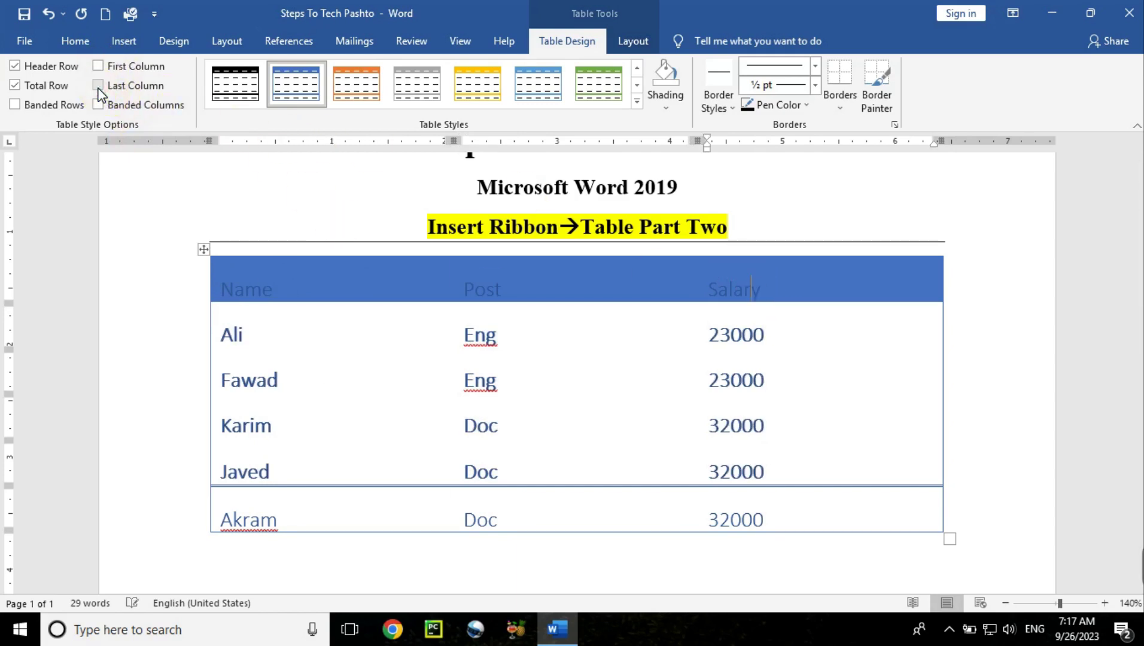
left_click(204, 250)
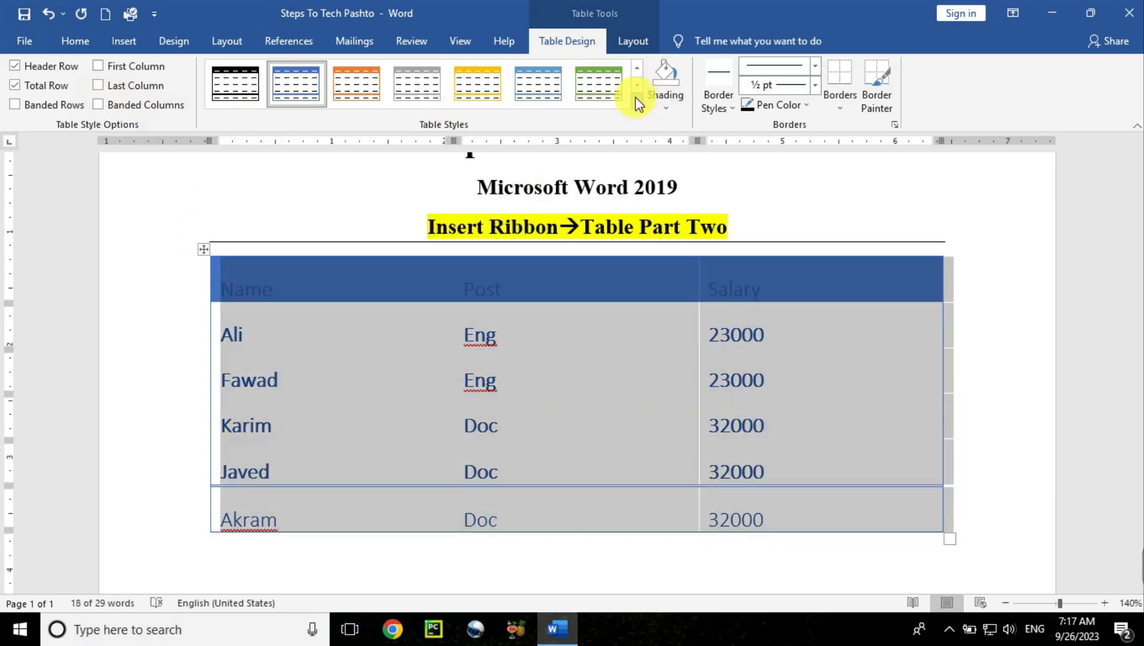
Apply a light blue Grid Table style and switch on Banded Columns
left_click(636, 100)
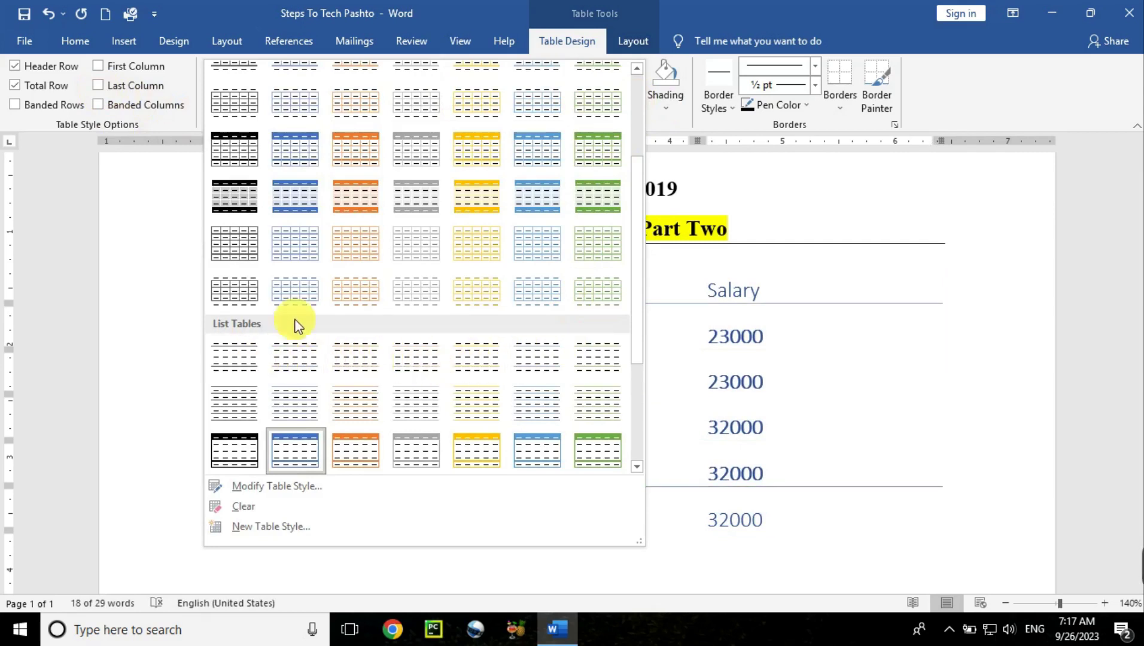
left_click(284, 253)
left_click(99, 105)
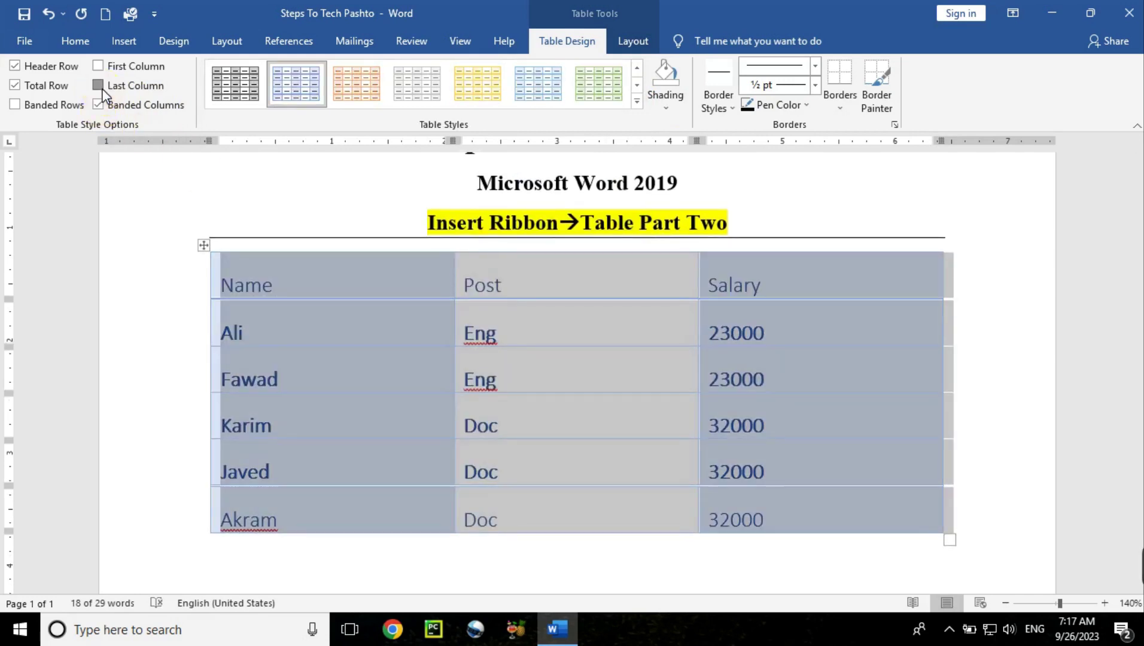
Turn on Last Column, First Column and Banded Rows in Table Style Options
left_click(98, 85)
left_click(98, 67)
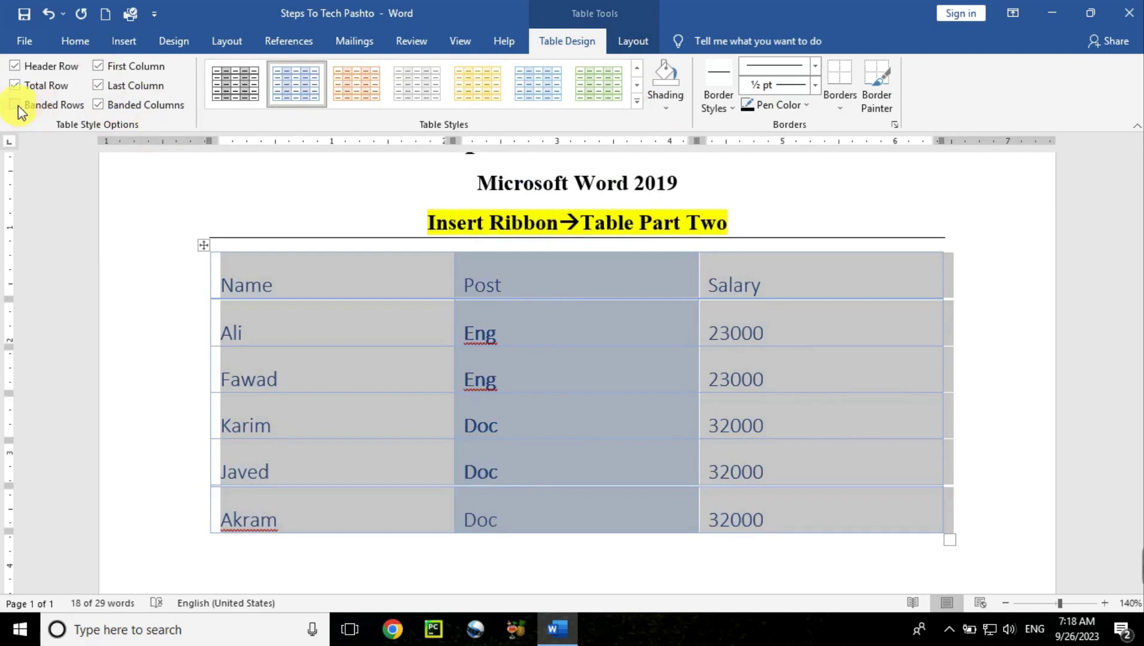
left_click(16, 105)
left_click(355, 374)
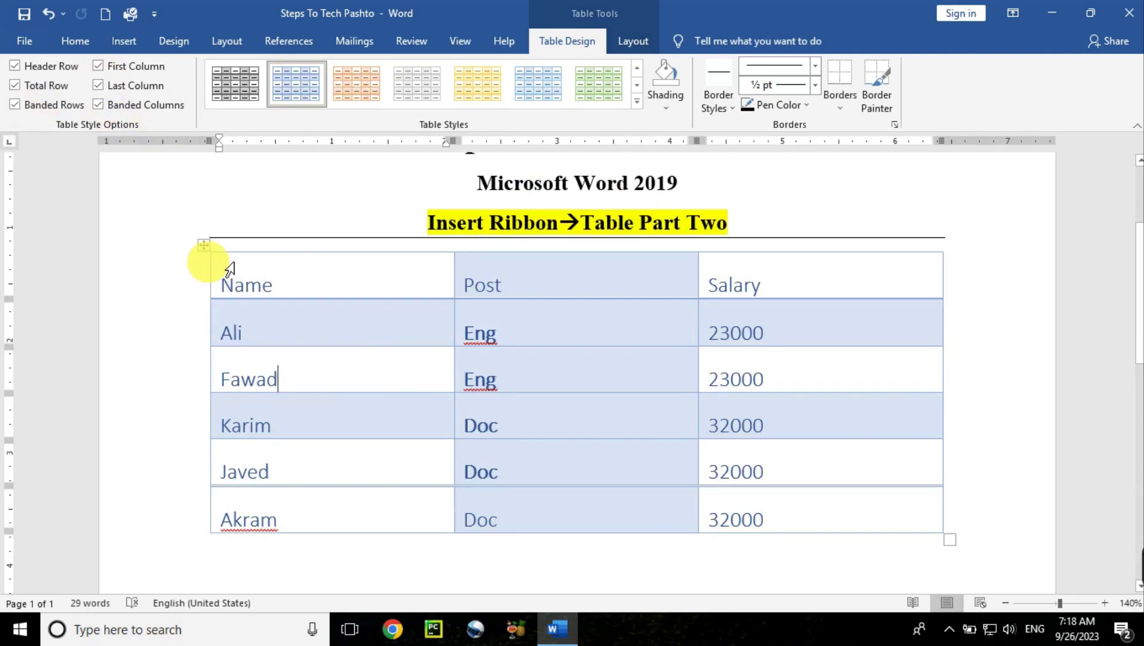
Remove the Header Row and Total Row styling from the table
left_click(203, 247)
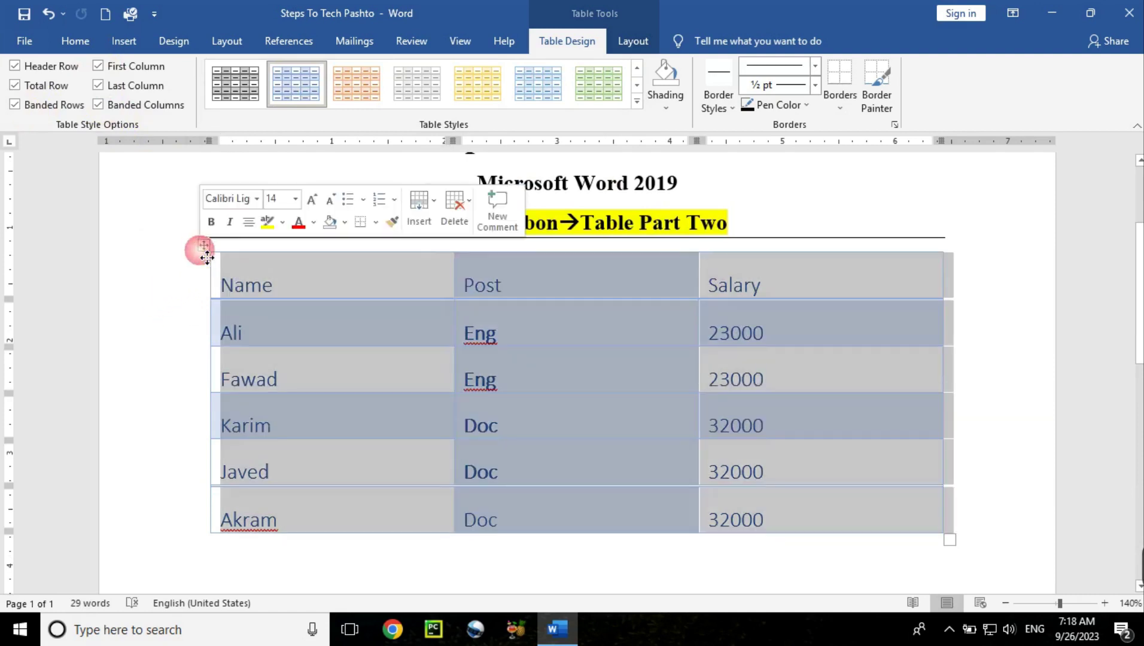
left_click(13, 64)
left_click(302, 329)
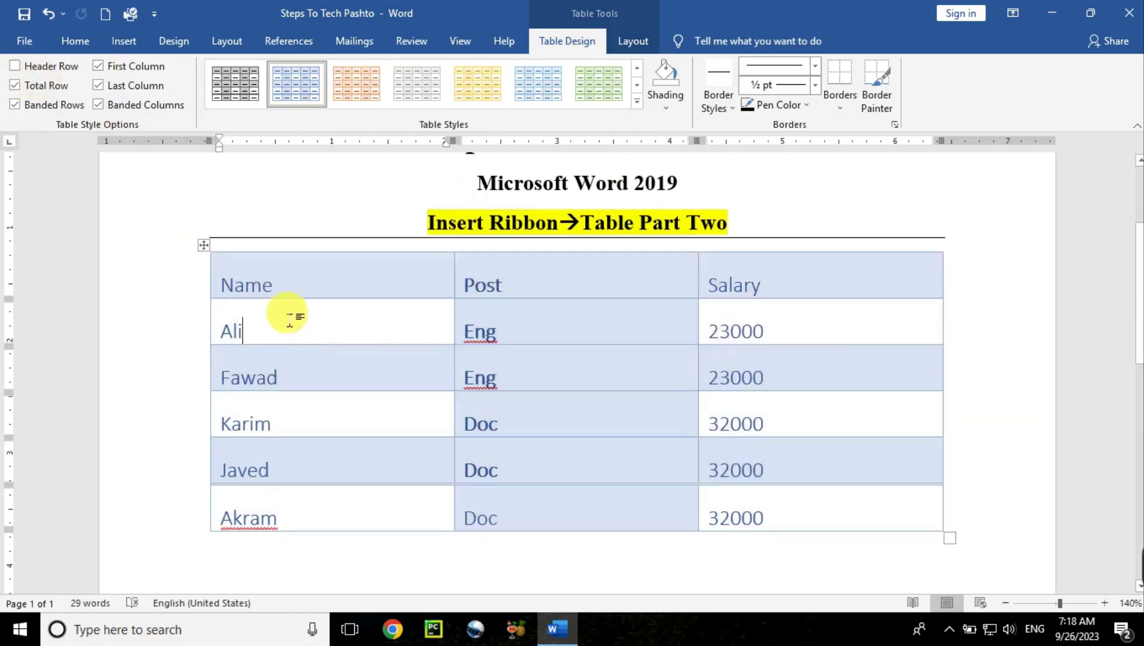
left_click(204, 246)
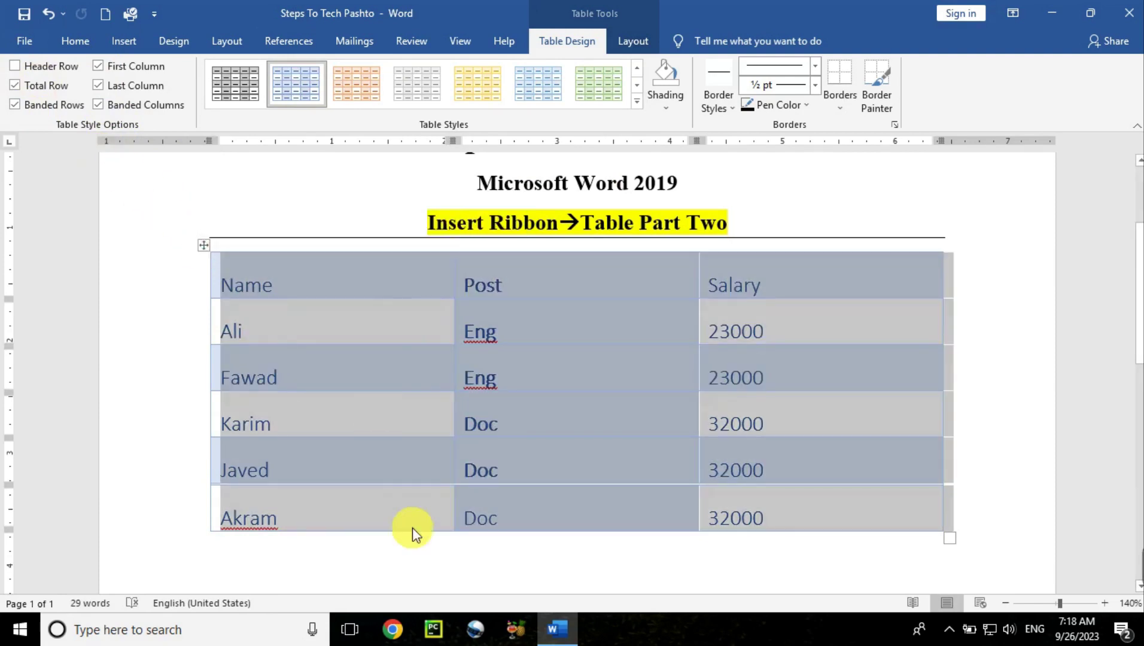
left_click(410, 535)
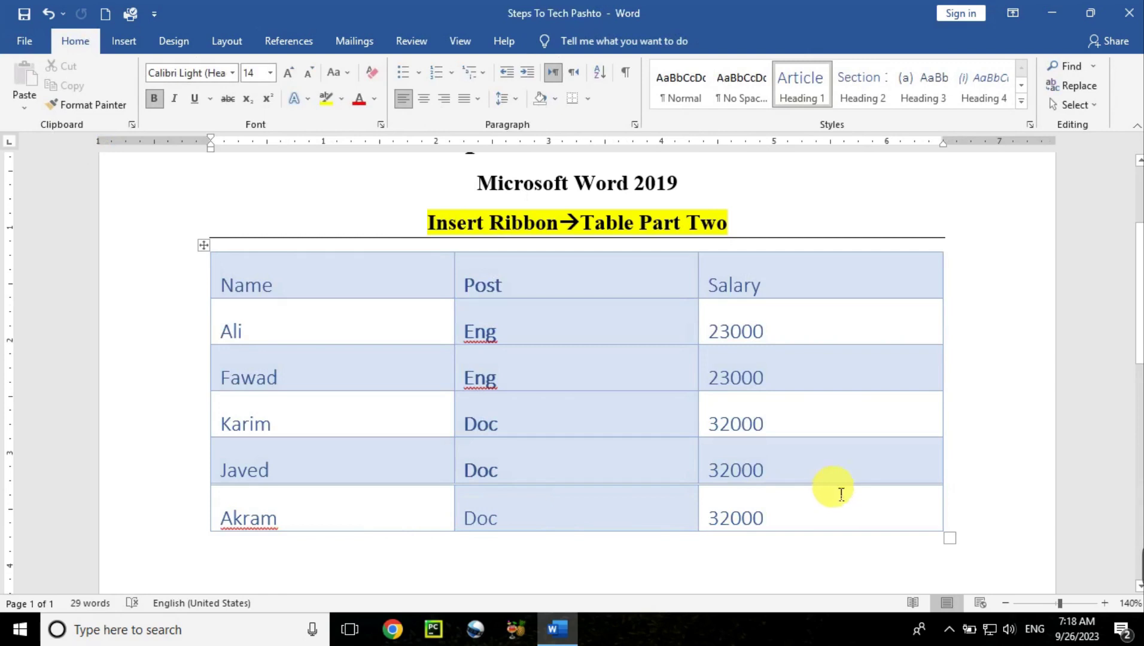
left_click_drag(840, 494, 417, 498)
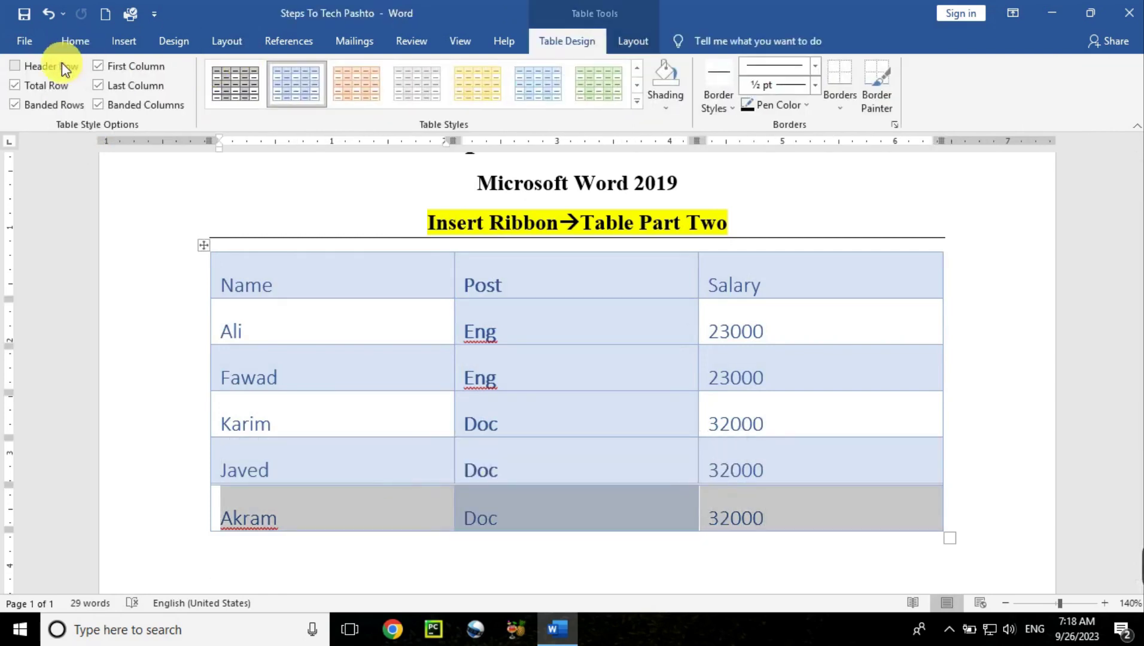
left_click(14, 85)
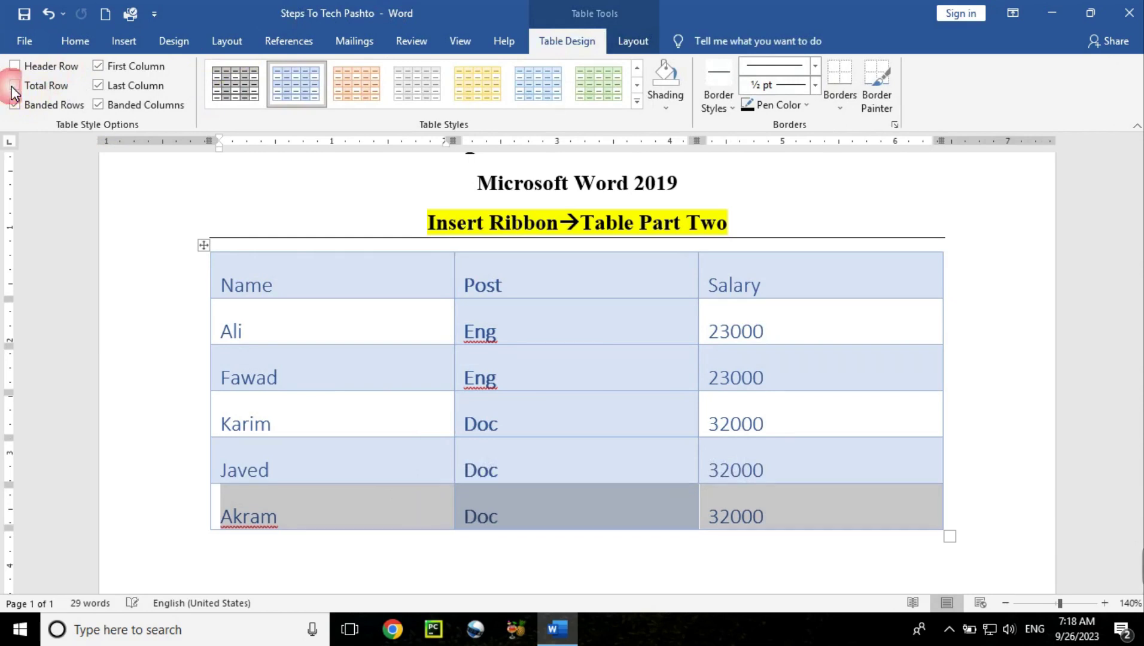
left_click(304, 359)
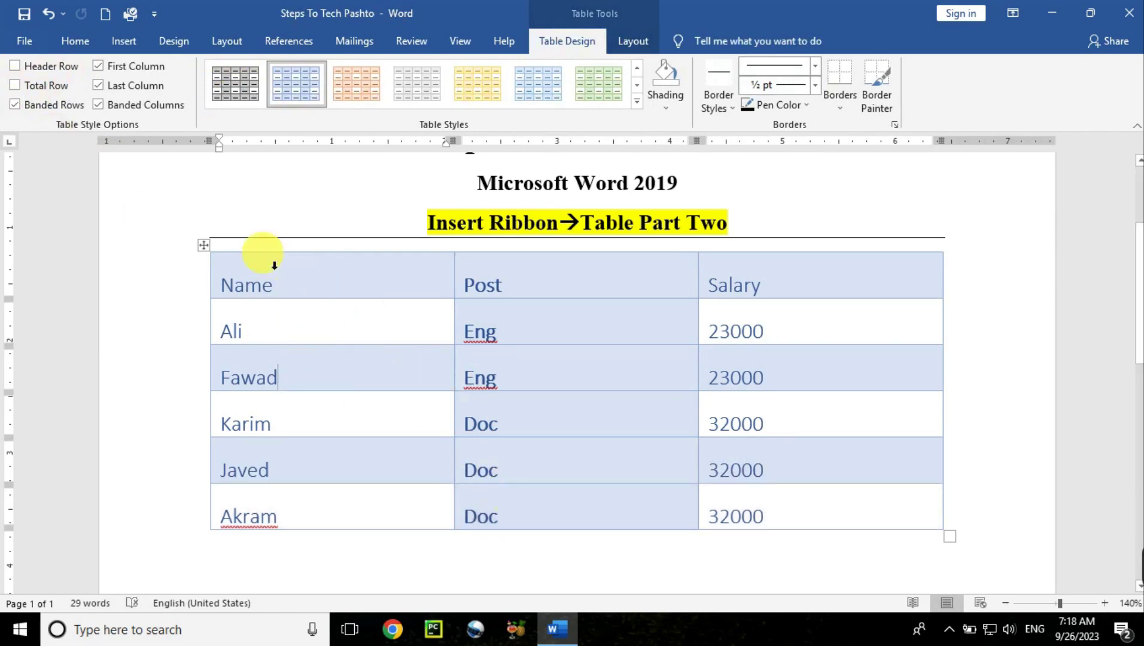
left_click(209, 251)
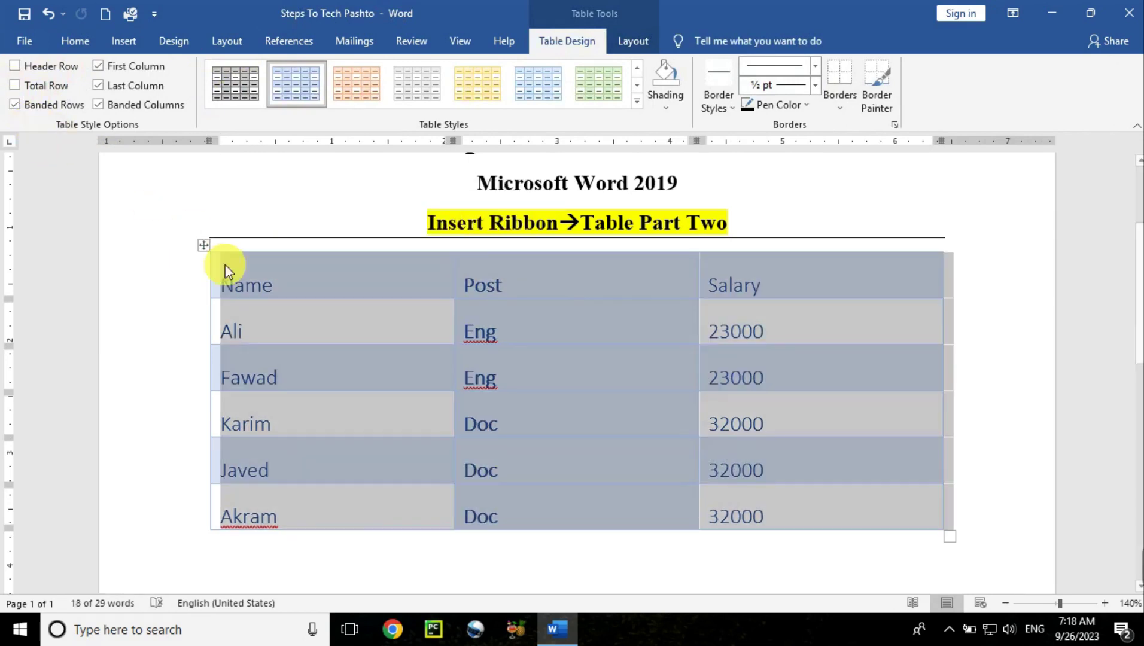
left_click(263, 302)
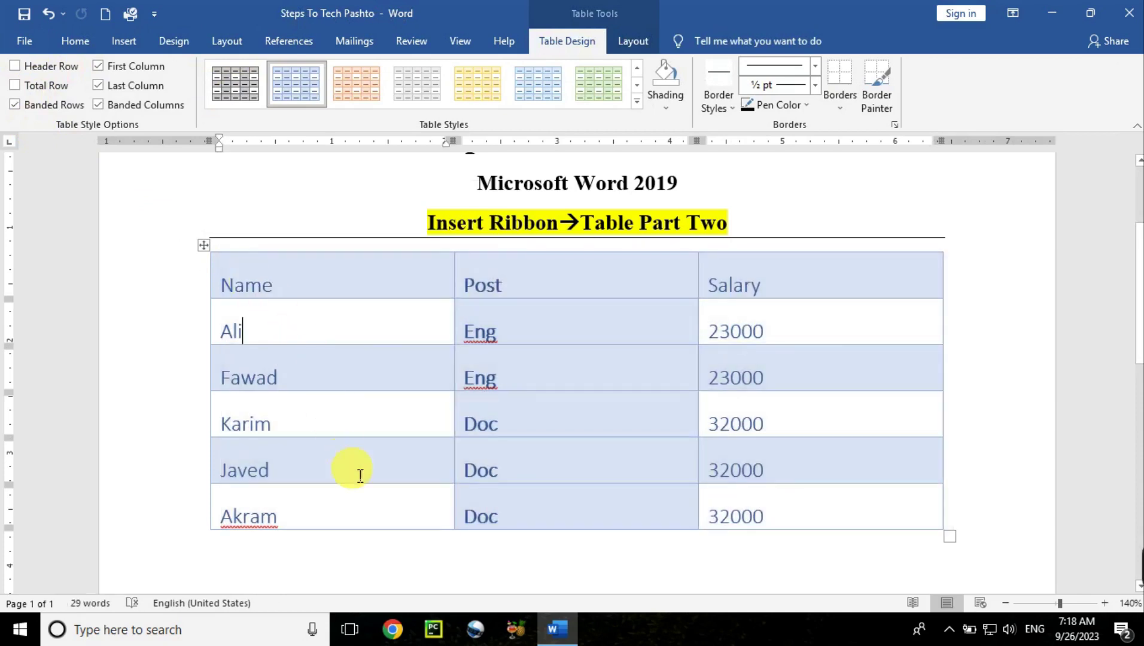
Turn off Banded Rows and Banded Columns for the whole table
left_click(212, 258)
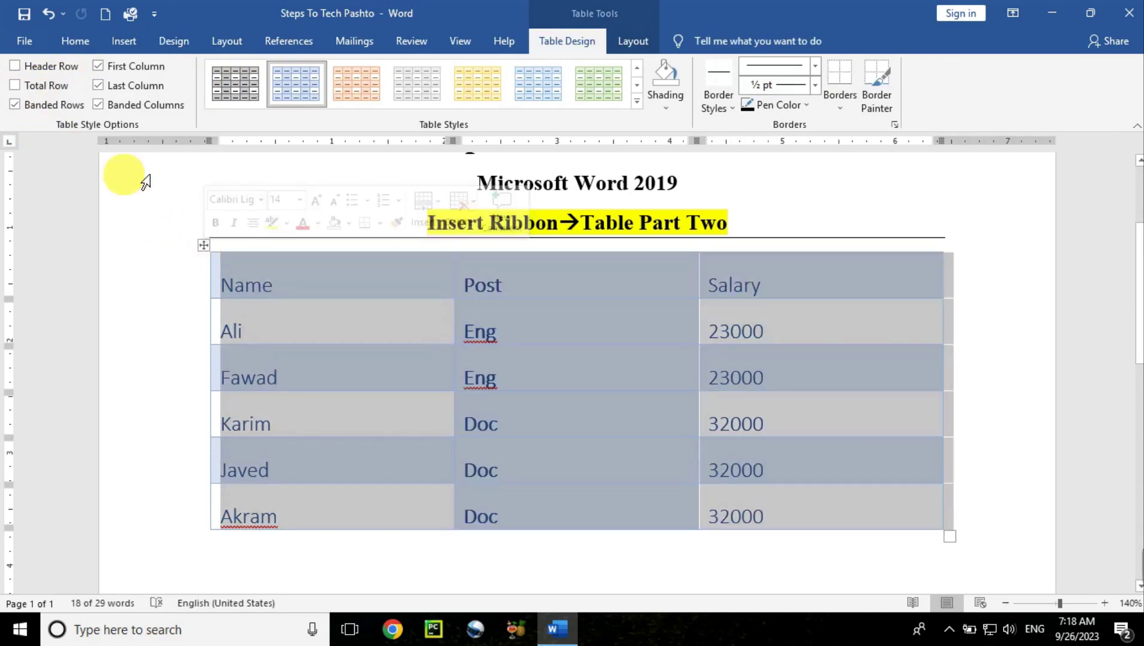
left_click(18, 105)
left_click(377, 370)
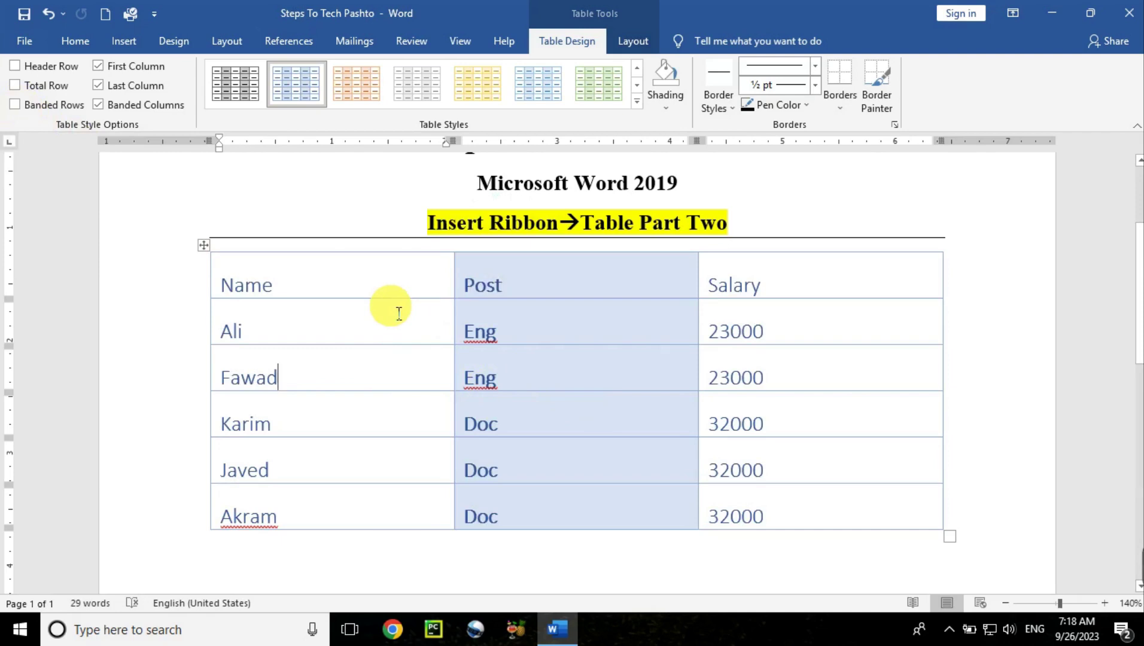
left_click_drag(568, 307, 566, 478)
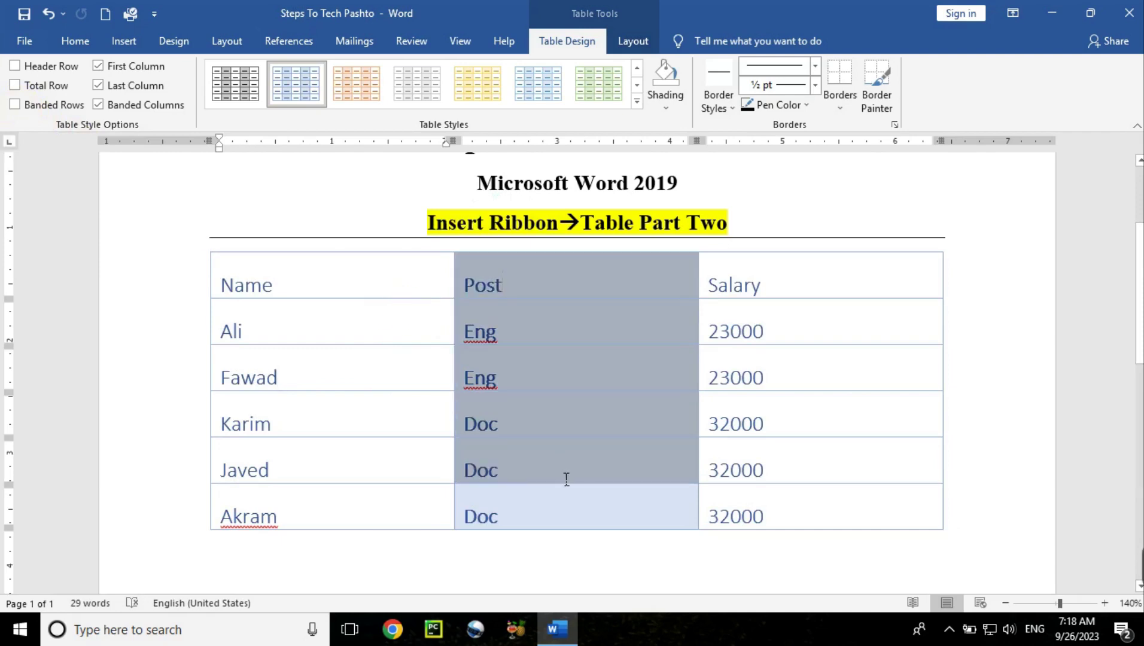
left_click_drag(287, 263, 311, 473)
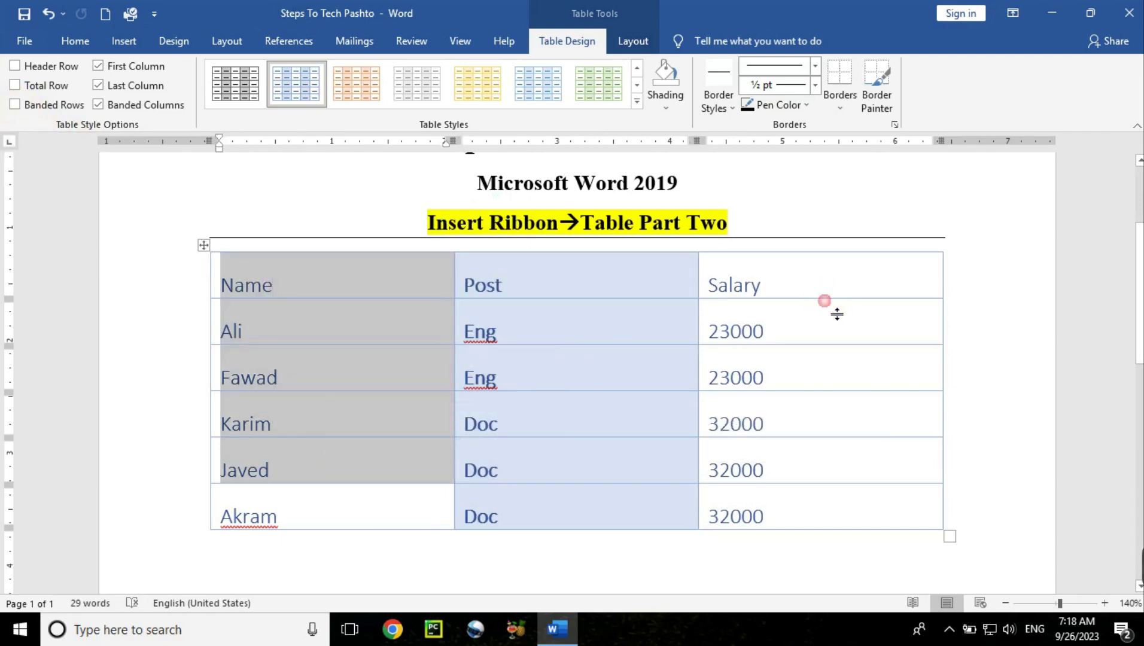
left_click(204, 245)
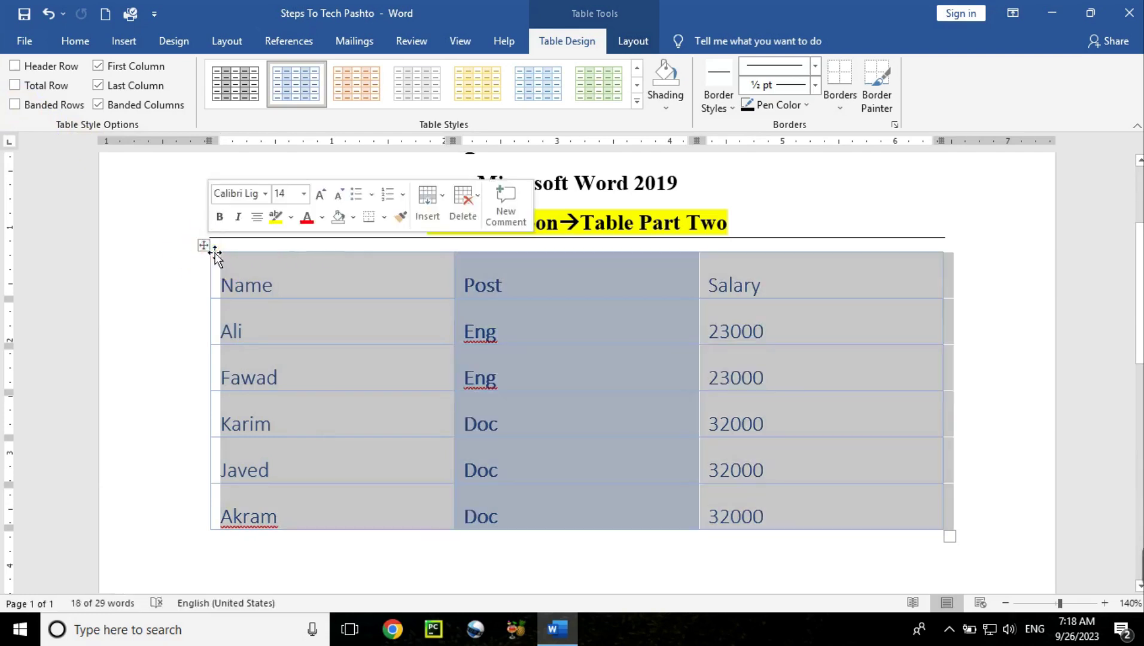
left_click(96, 104)
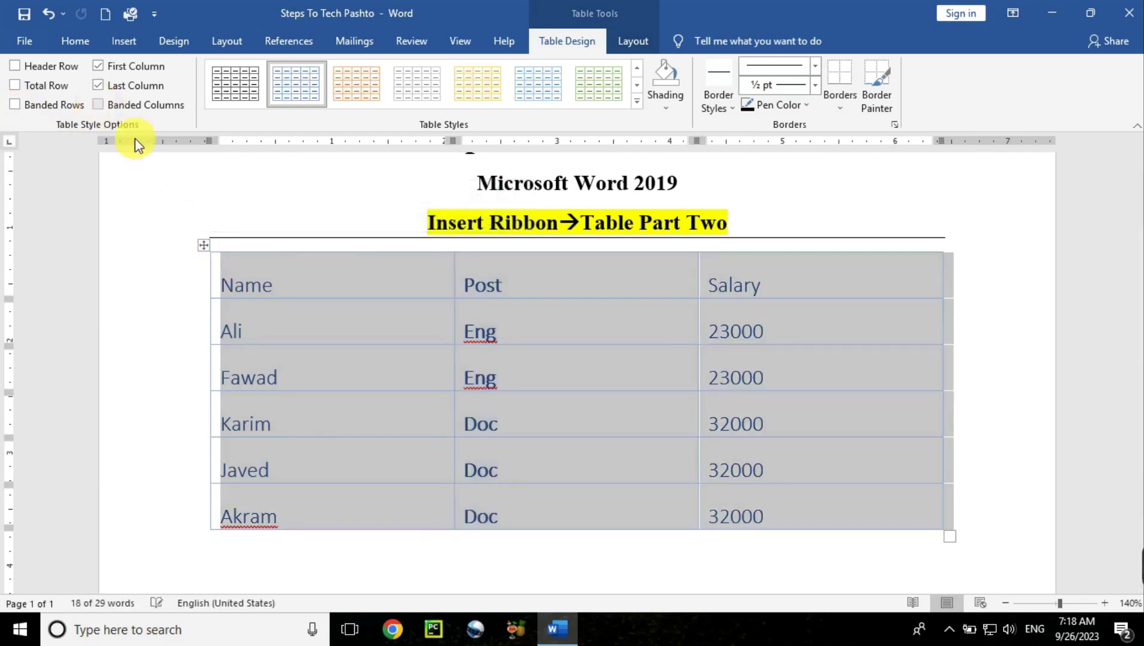
left_click(333, 337)
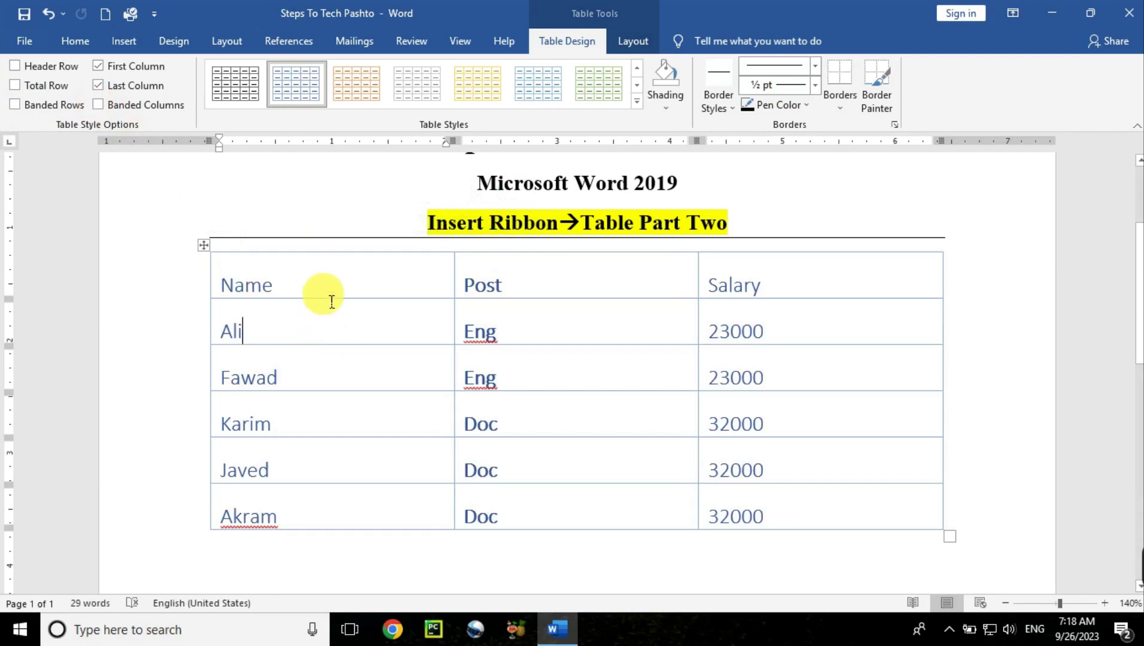
Select the Name, Post and Salary columns in turn, then the whole table
left_click(320, 278)
left_click(336, 466, "shift")
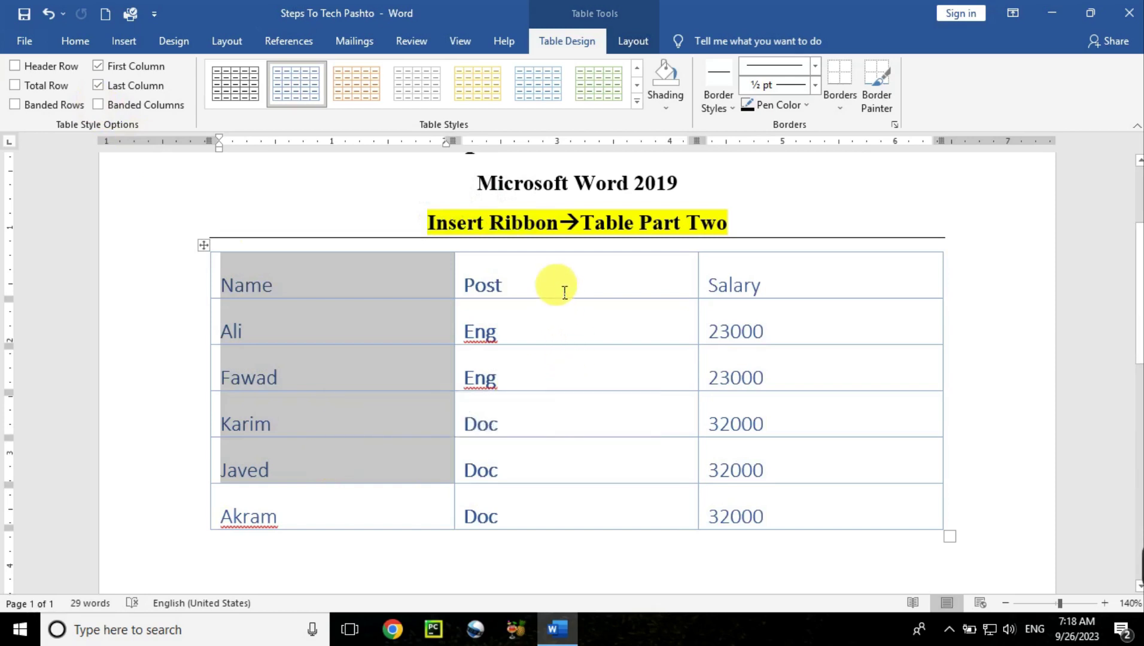
left_click_drag(557, 289, 551, 453)
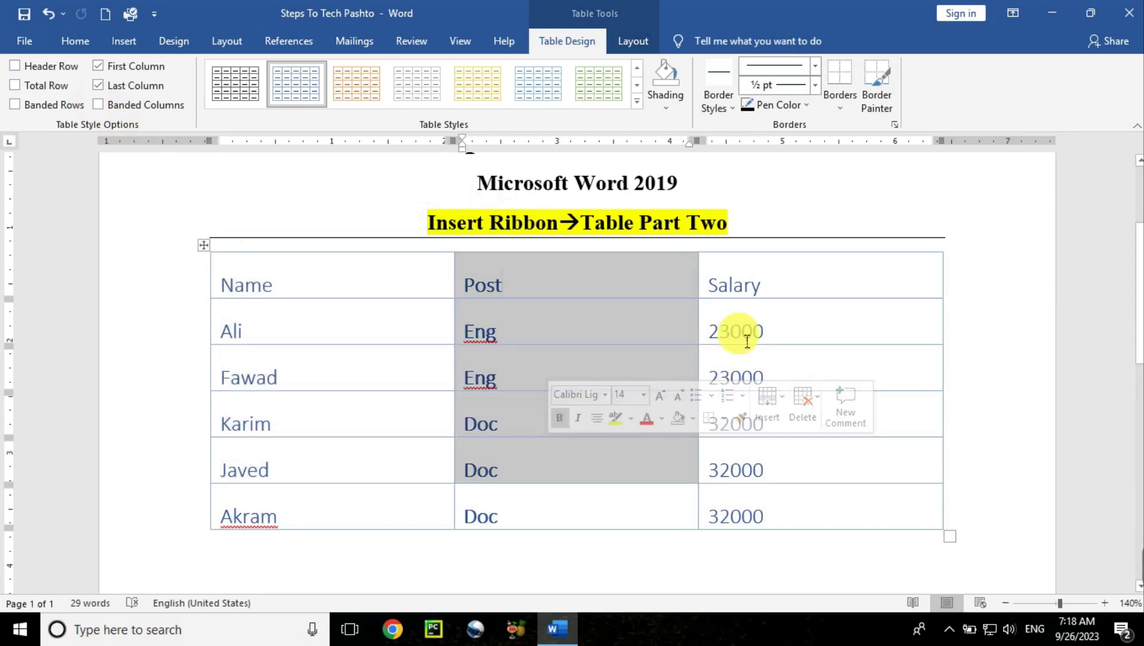
left_click_drag(768, 288, 821, 467)
left_click(307, 371)
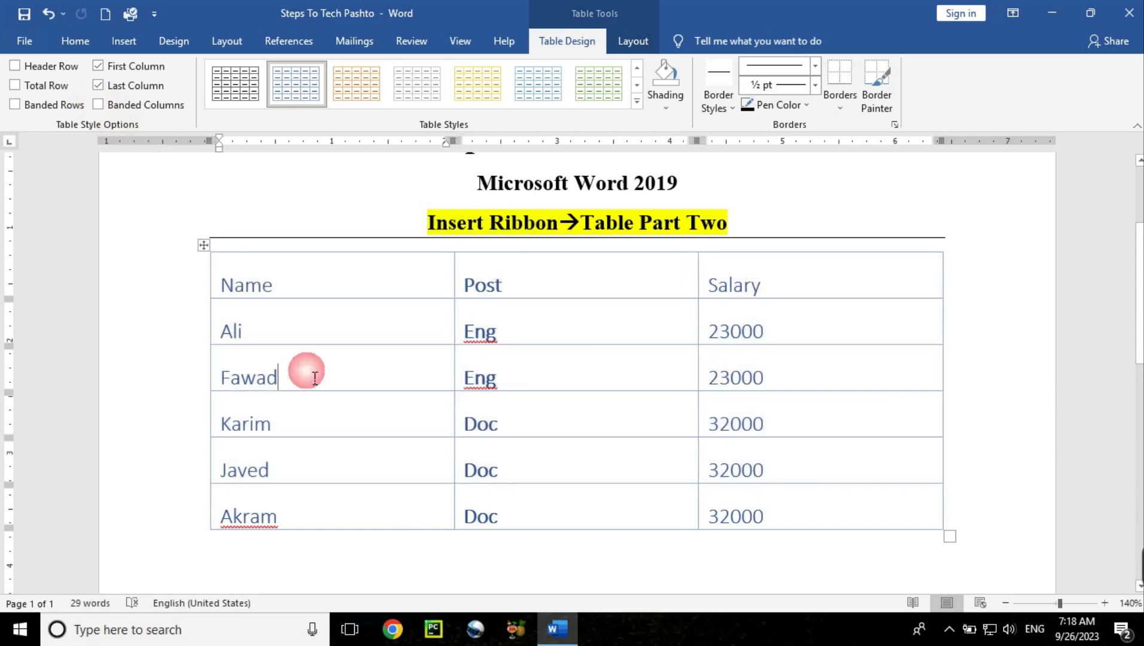
left_click(210, 252)
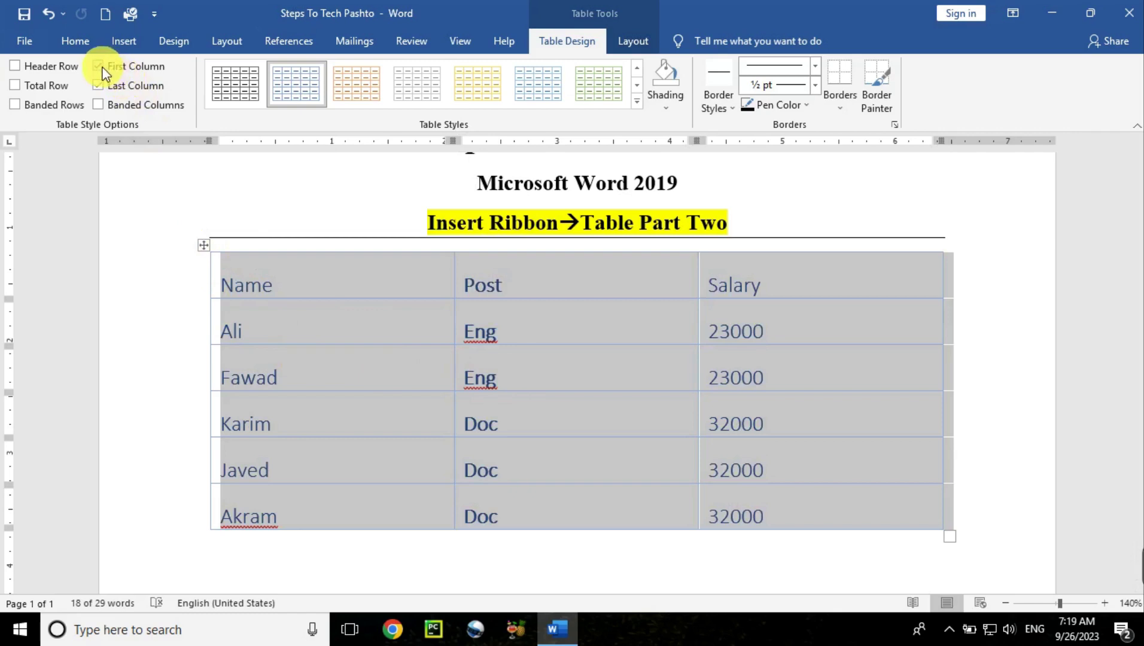
Clear the First Column and Last Column style options, then reselect the whole table
left_click(112, 78)
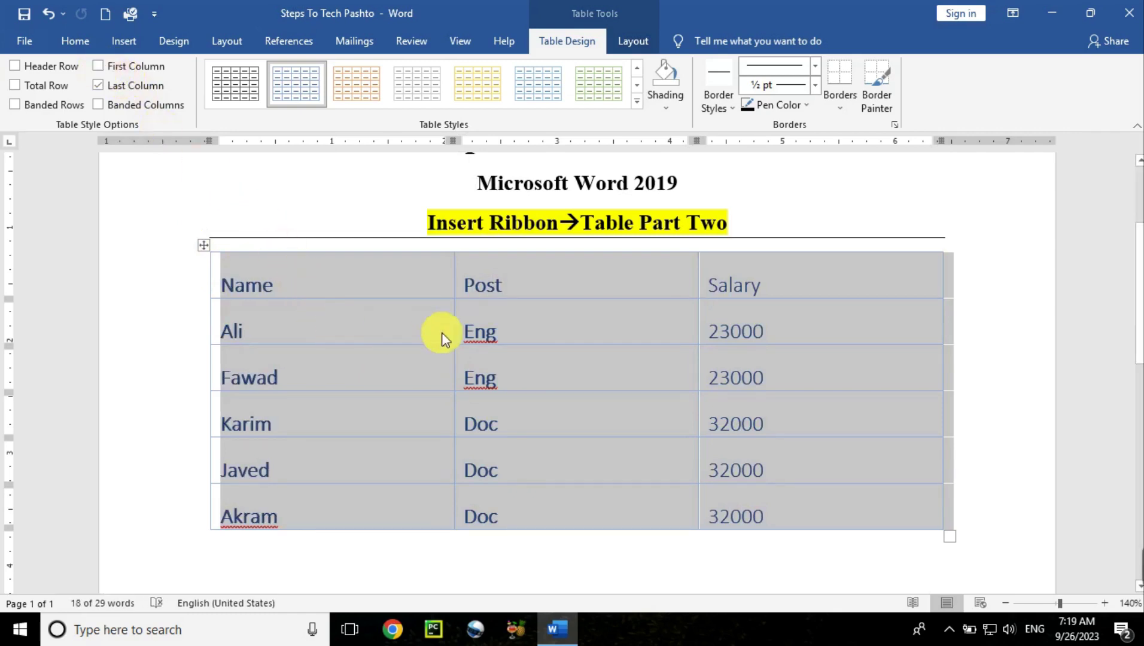
left_click(108, 87)
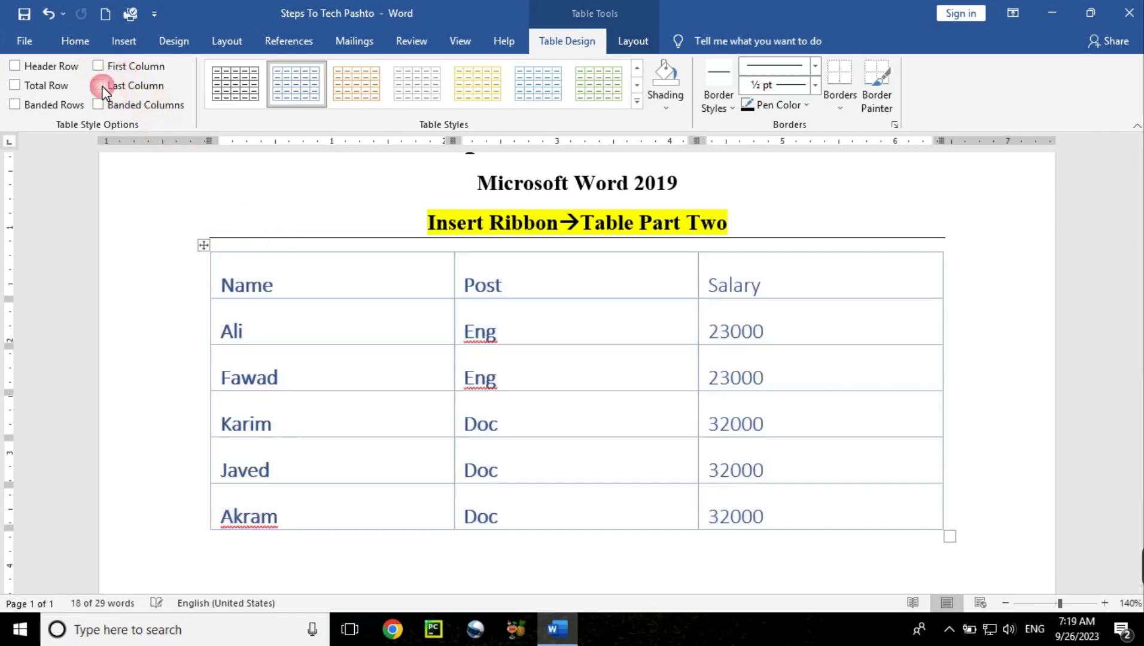
left_click(709, 377)
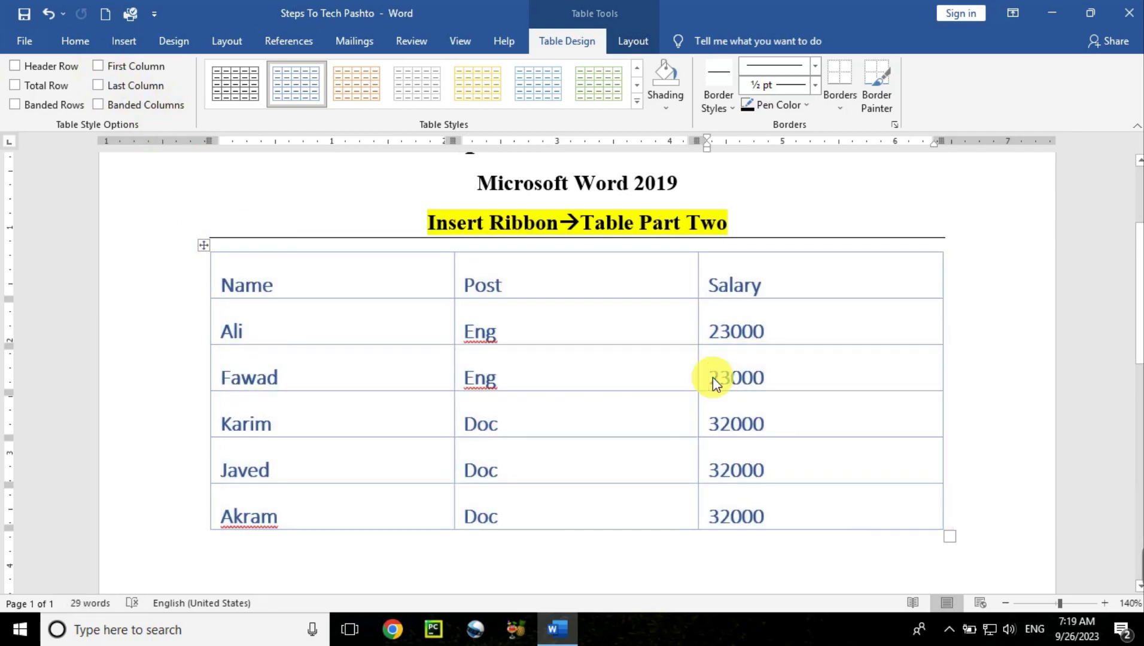
left_click(203, 245)
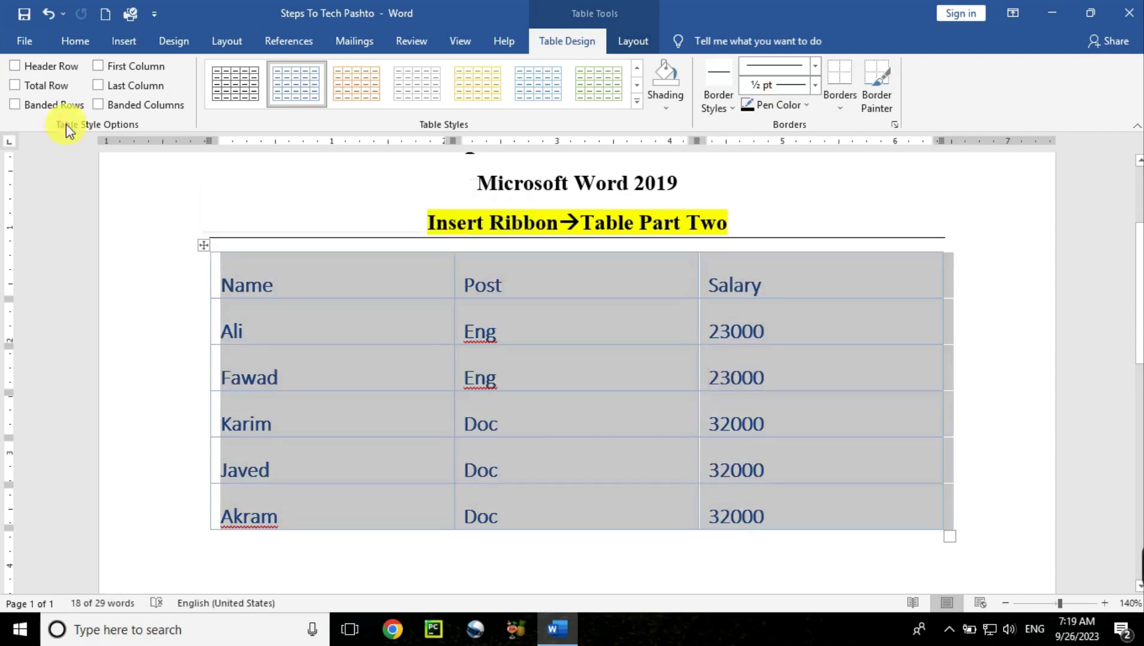
Check Header Row, Total Row, Banded Rows, First Column, Last Column and Banded Columns
left_click(15, 66)
left_click(14, 85)
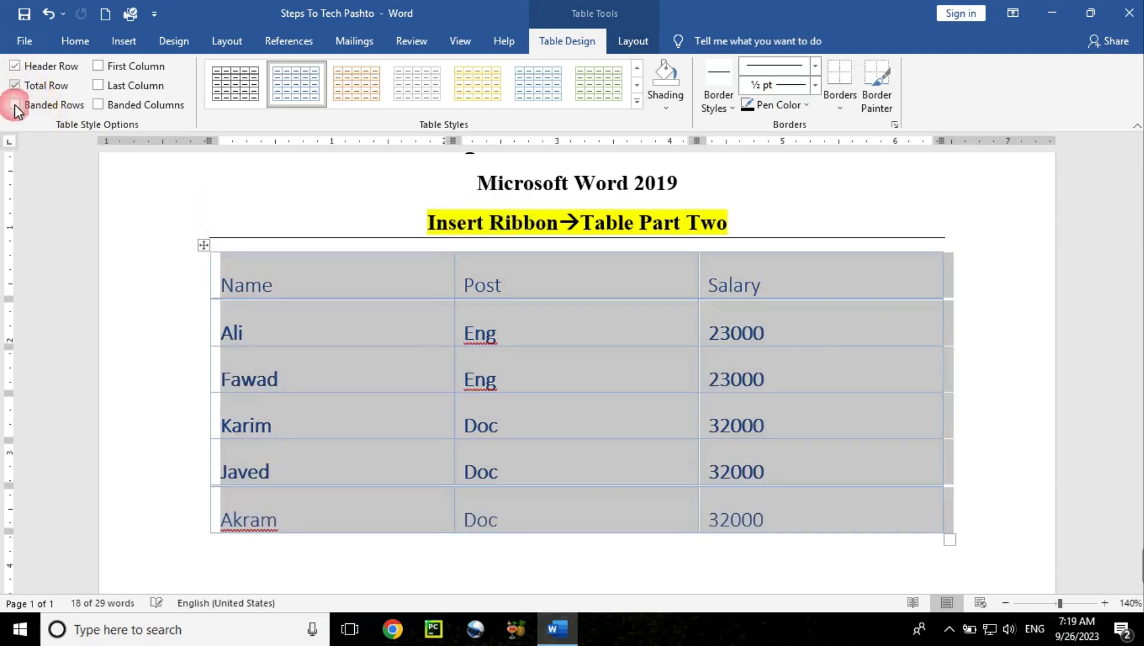
left_click(14, 104)
left_click(98, 65)
left_click(99, 86)
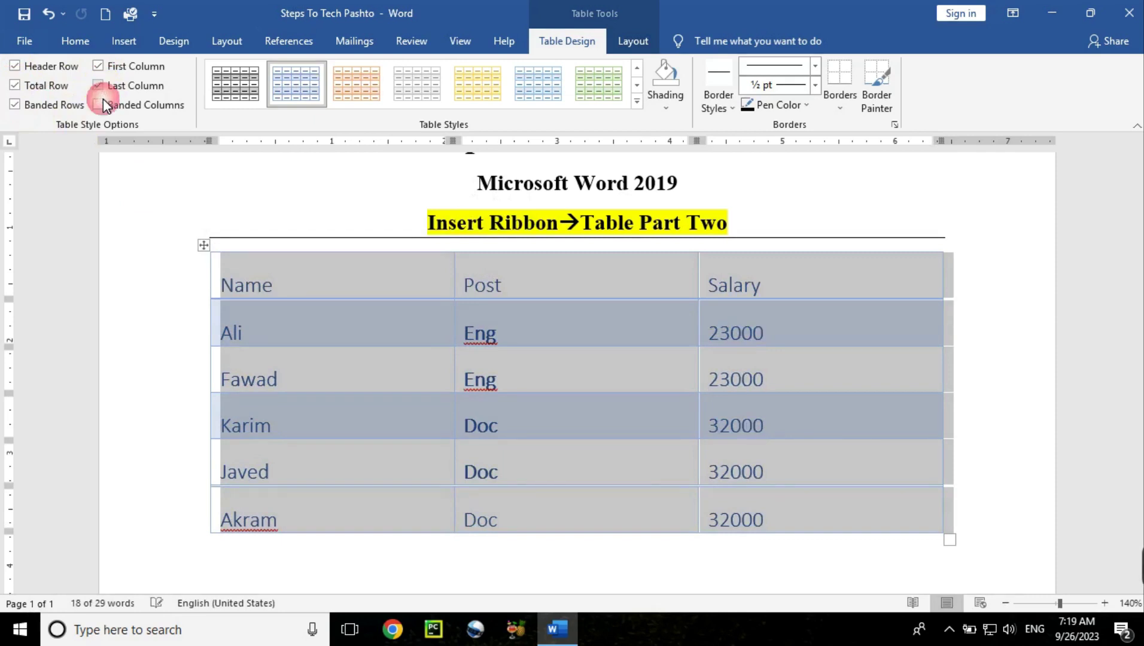
left_click(97, 104)
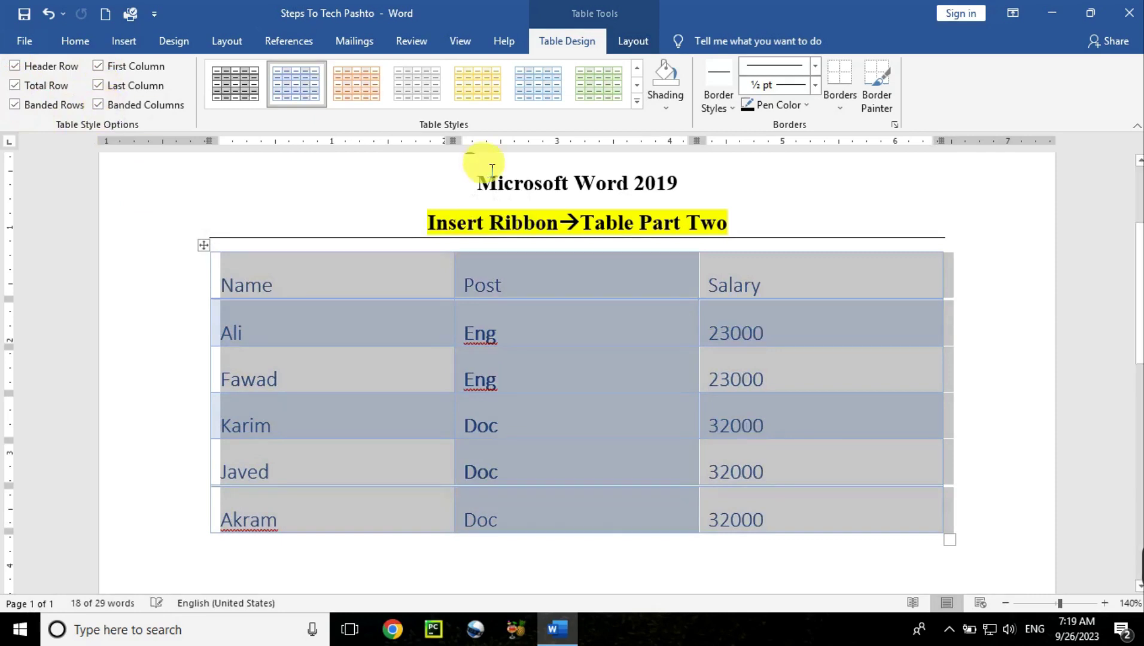
Apply the green Grid Table style, then reselect the whole table
left_click(638, 100)
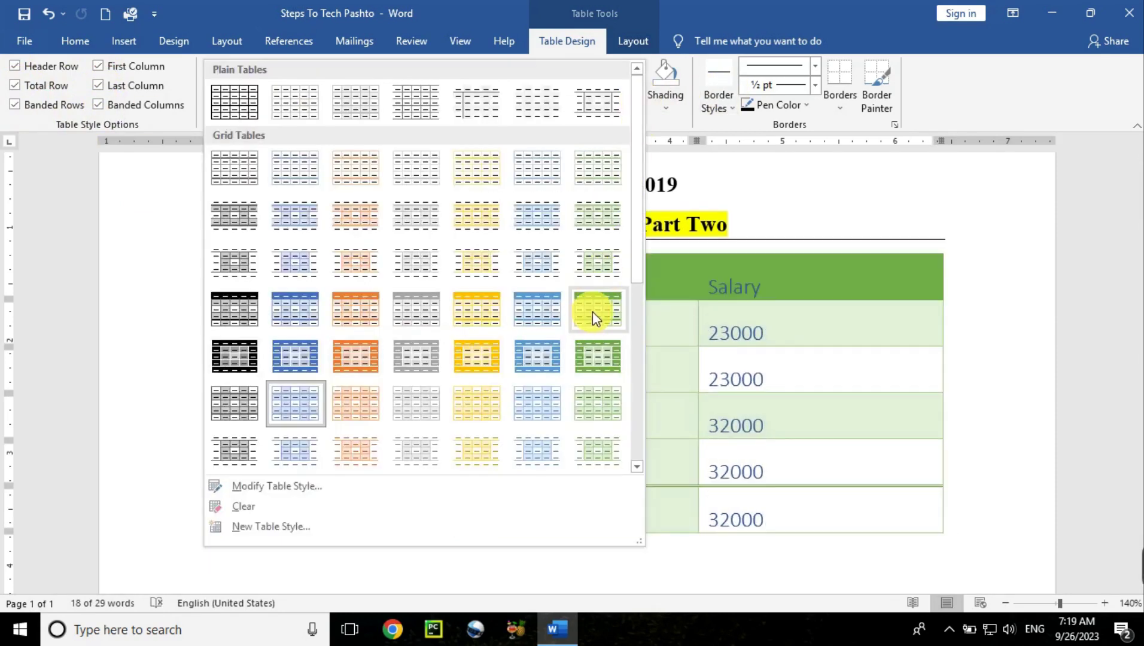
left_click(592, 311)
left_click(654, 449)
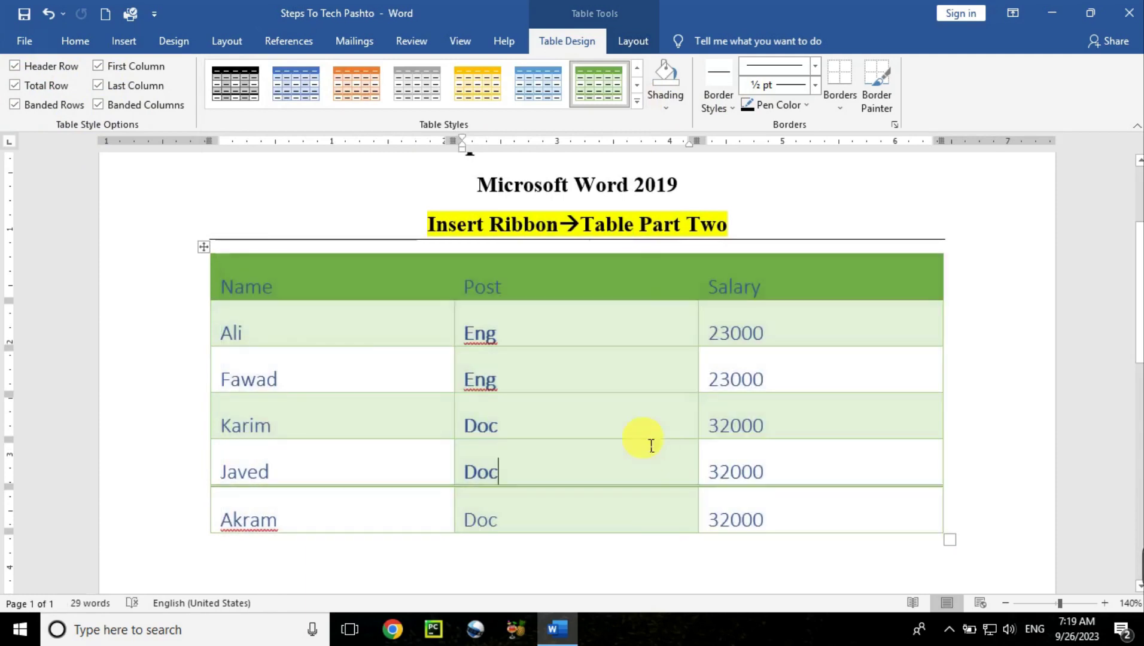
left_click(306, 299)
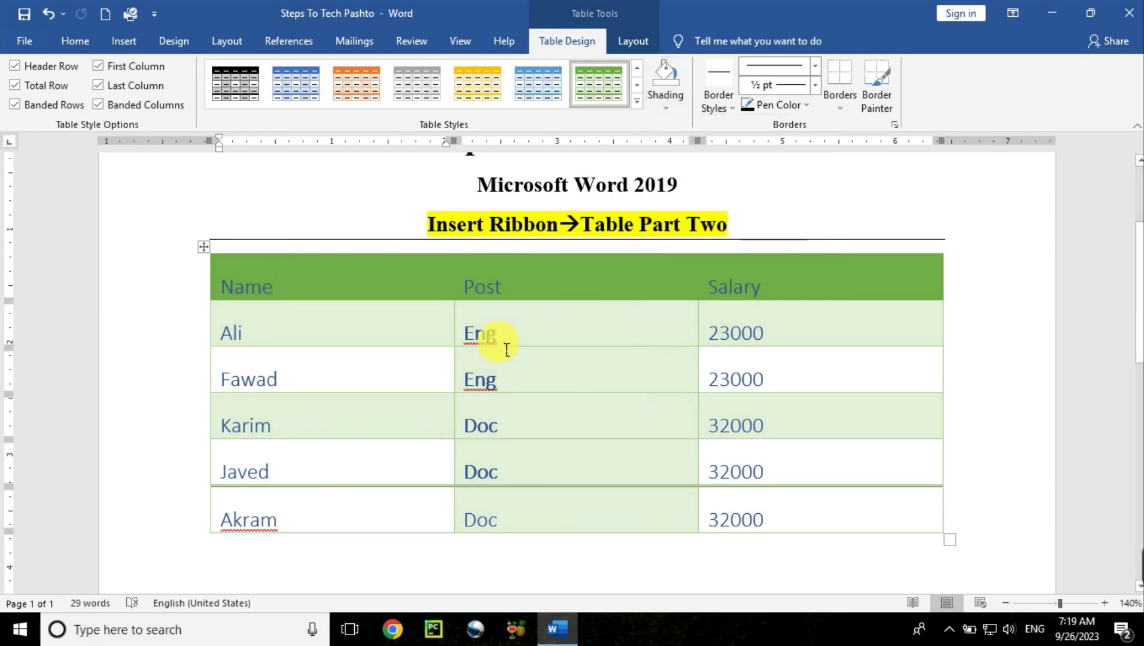
left_click(209, 252)
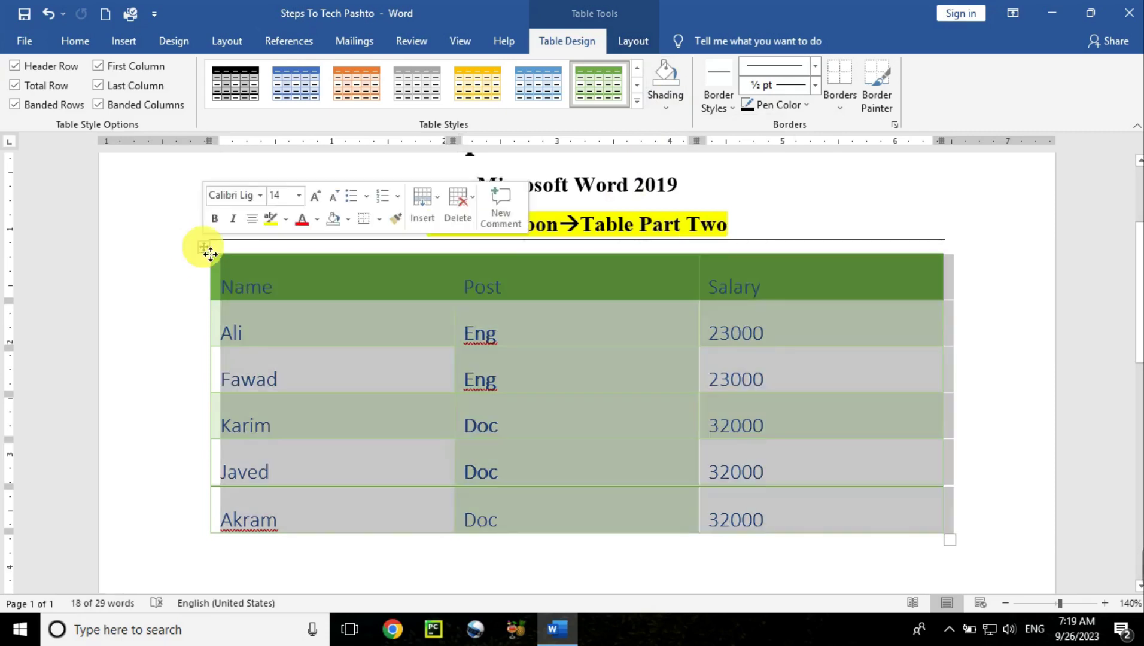
Shade the whole table light grey
left_click(678, 105)
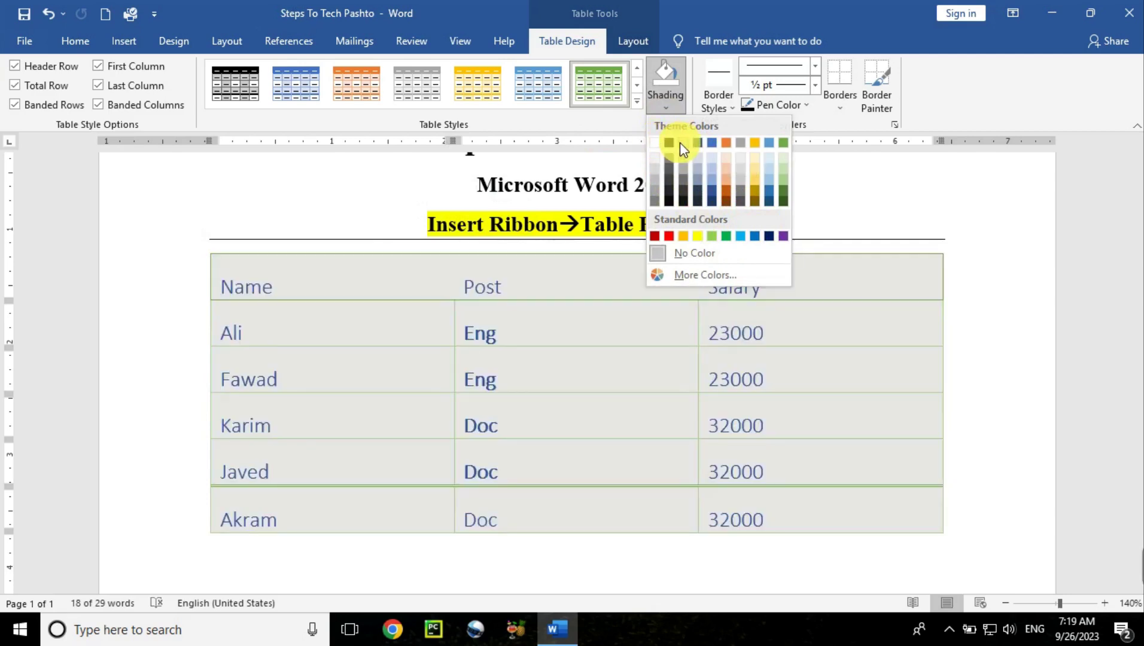
left_click(679, 144)
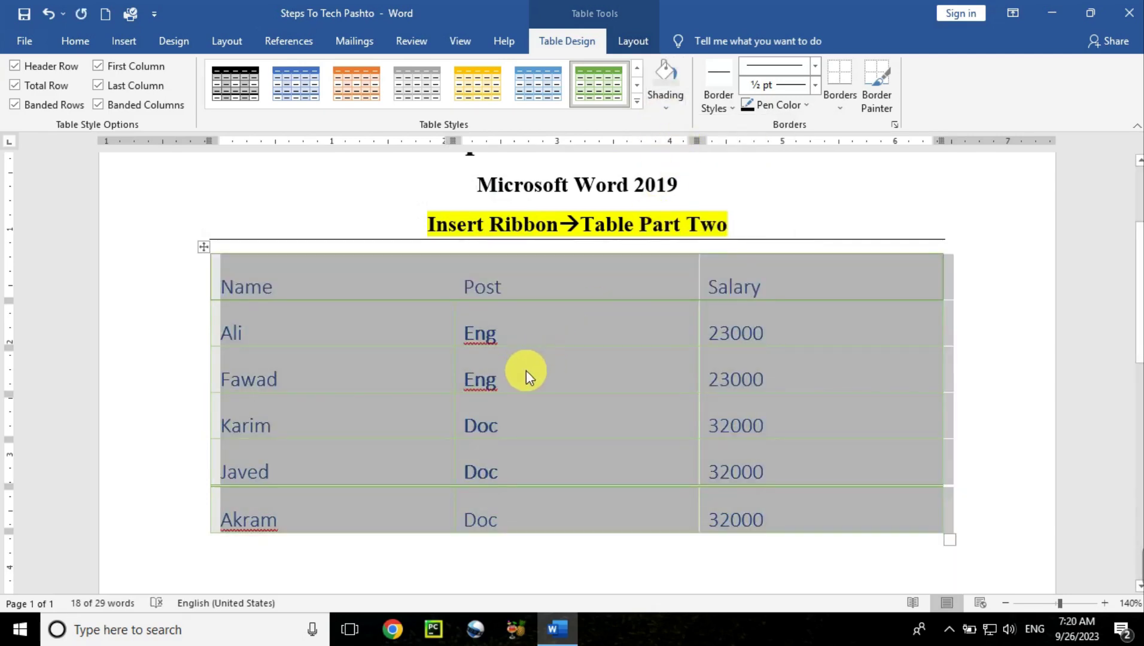
left_click(526, 378)
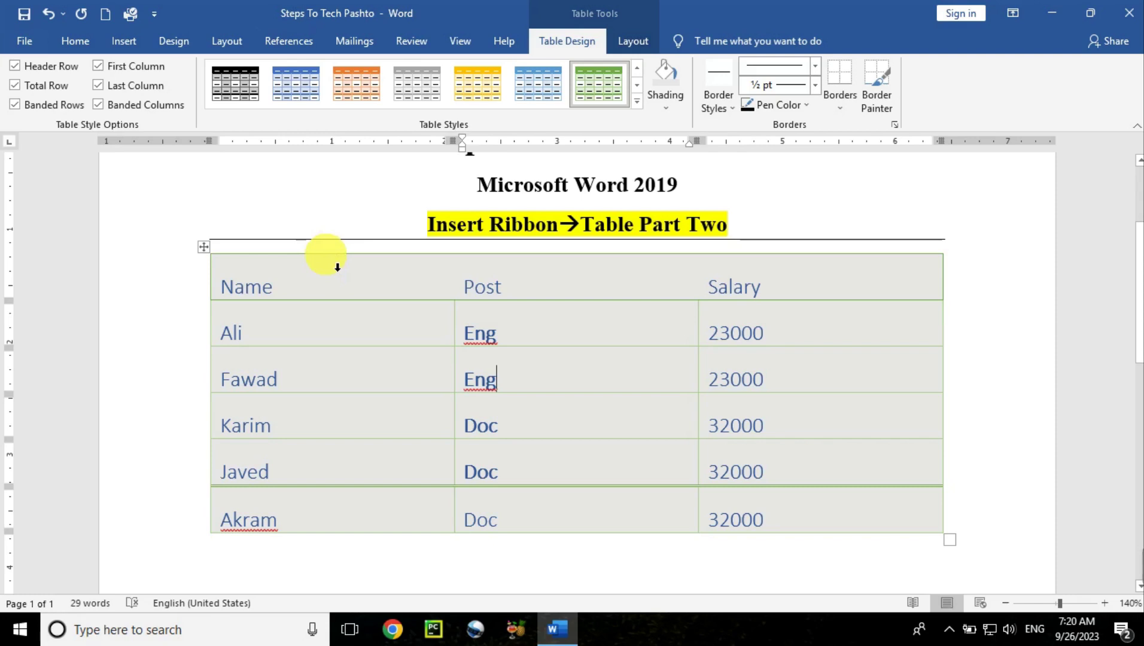
Shade the Name column orange and the Salary column light blue
left_click(337, 267)
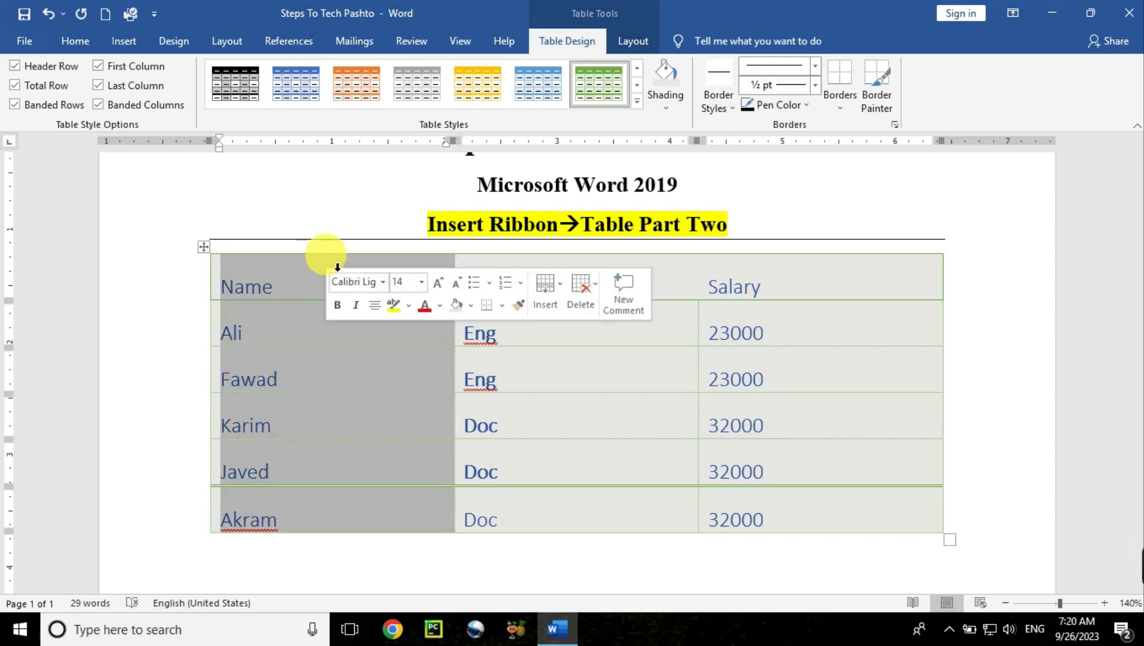
left_click(668, 112)
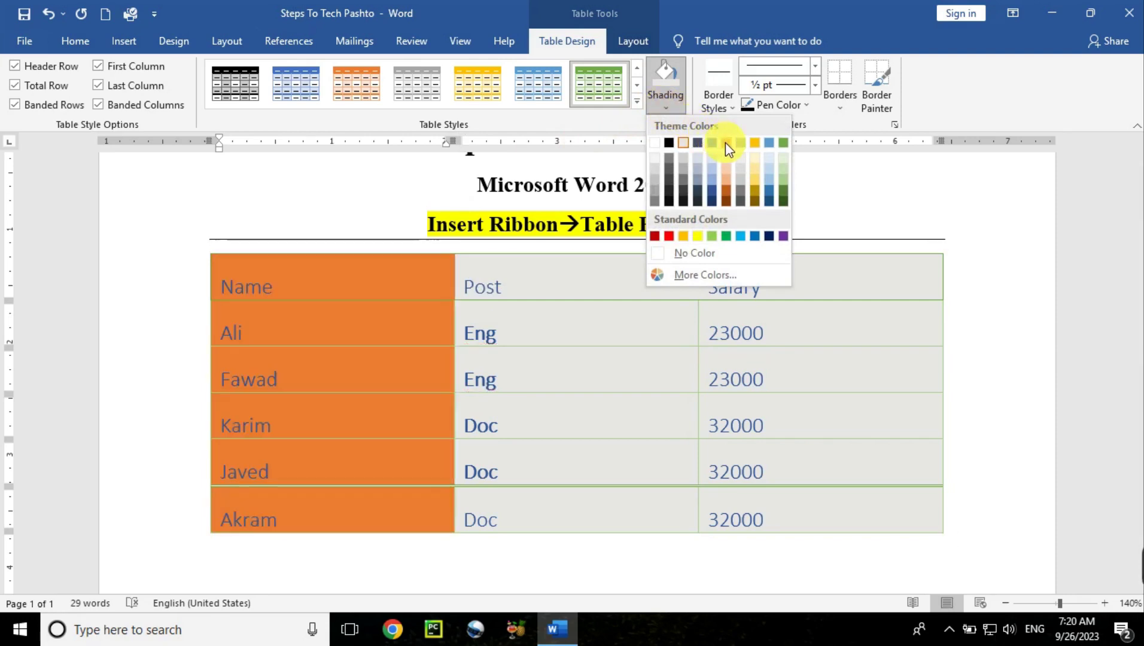
left_click(726, 144)
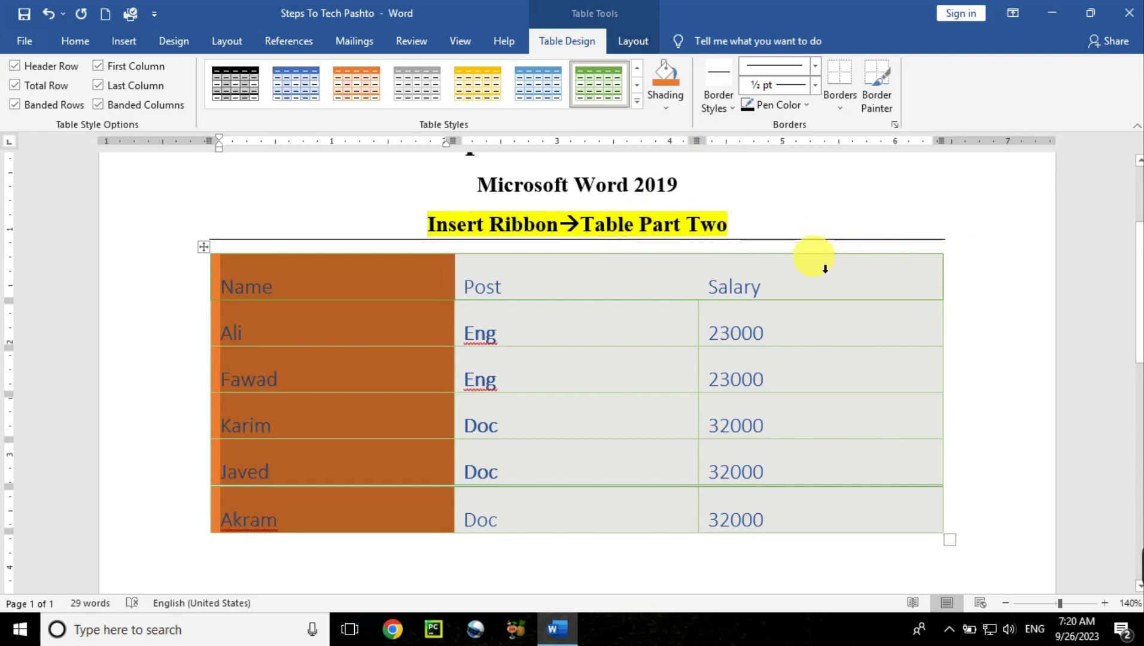
left_click(825, 269)
left_click(666, 107)
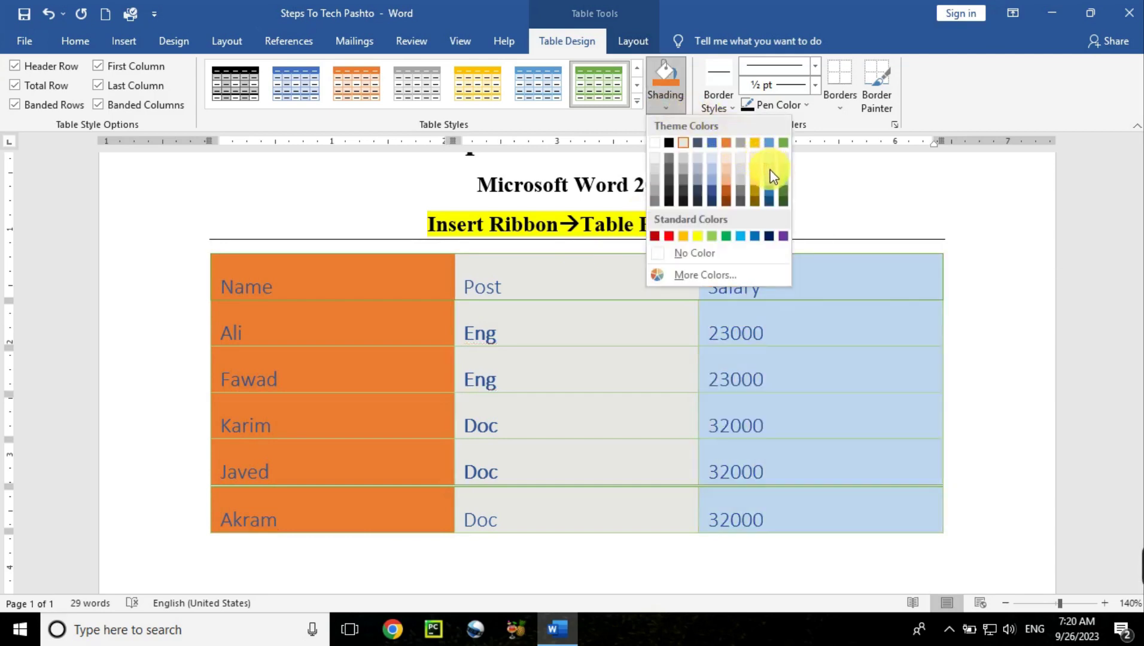
left_click(770, 173)
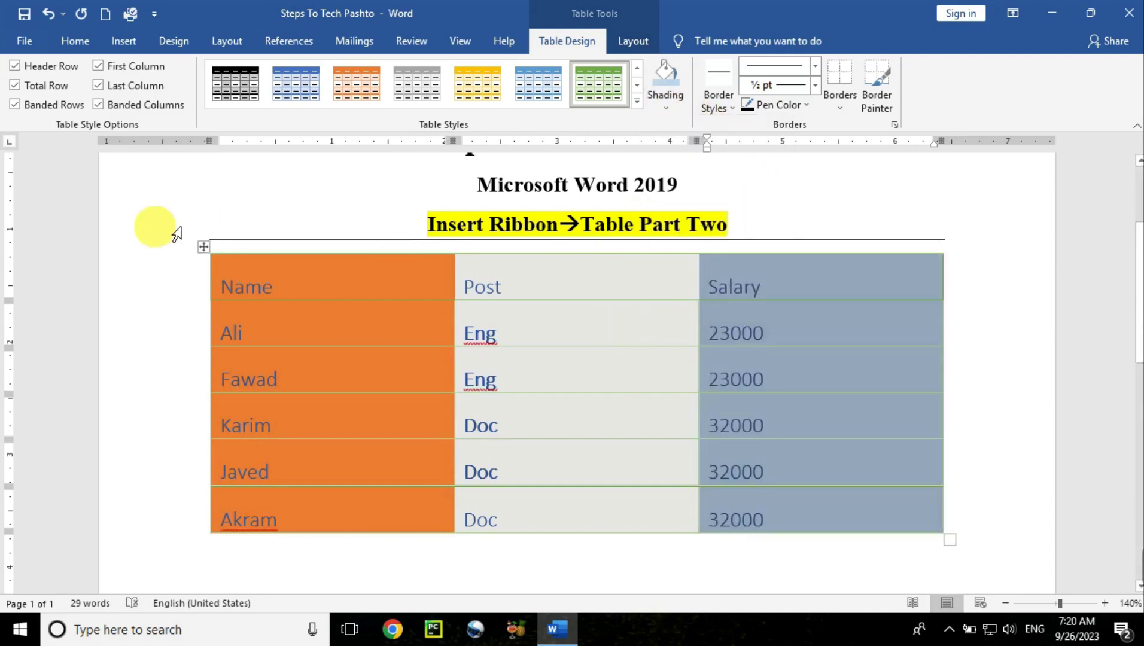
left_click(552, 345)
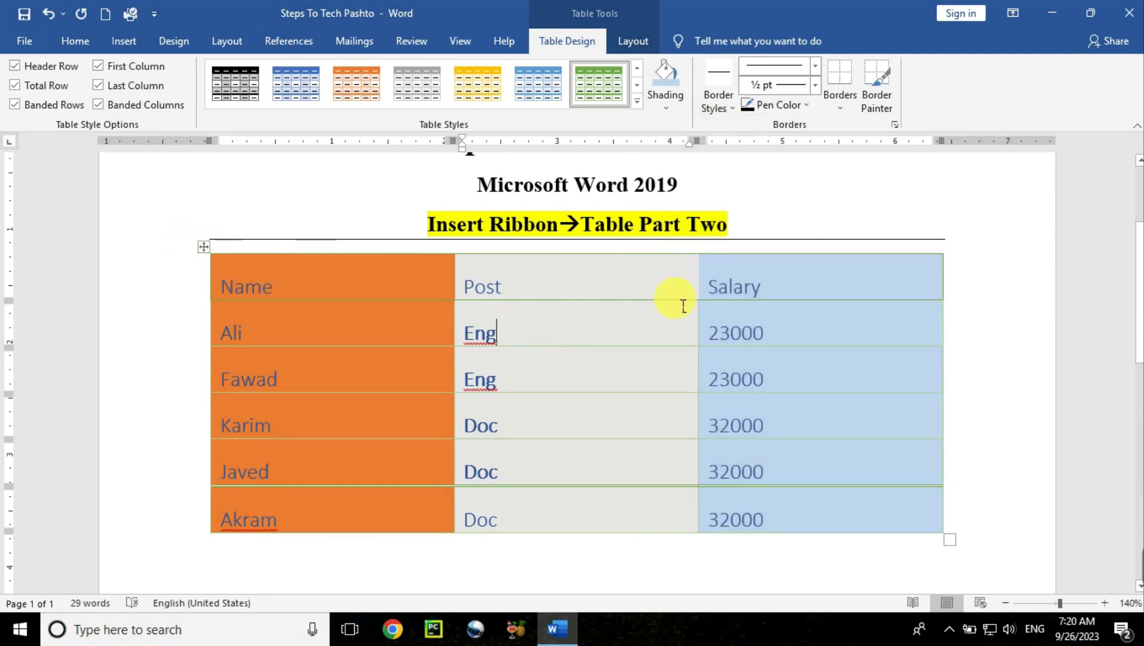
left_click(755, 375)
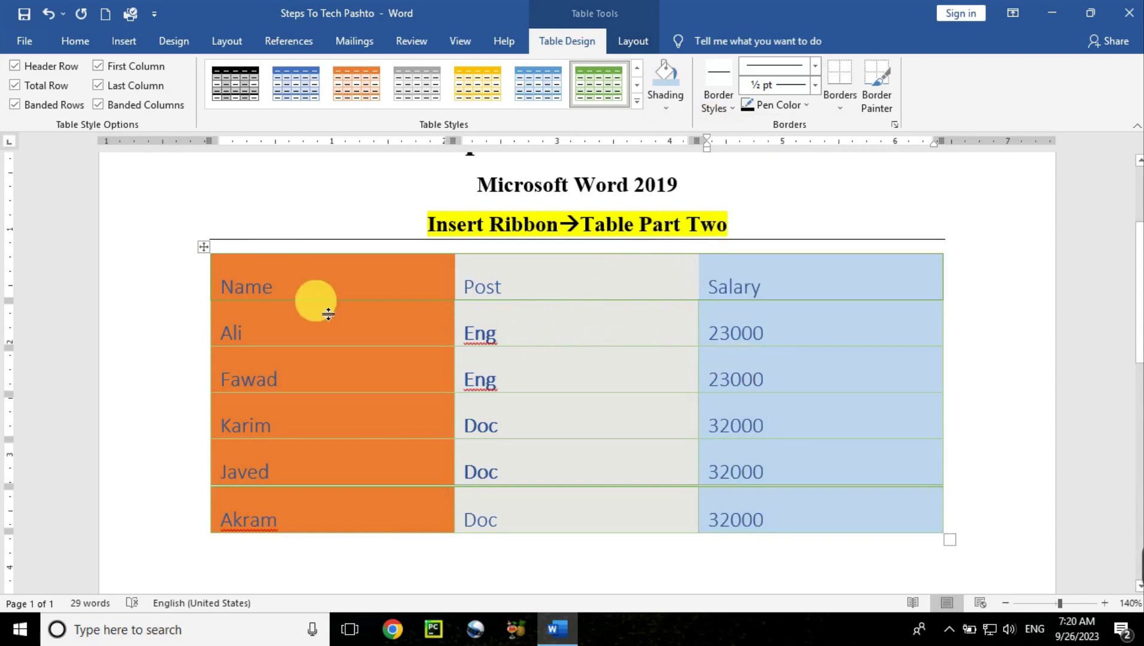
Fill the Name/Post/Salary header row with black shading
left_click(209, 290)
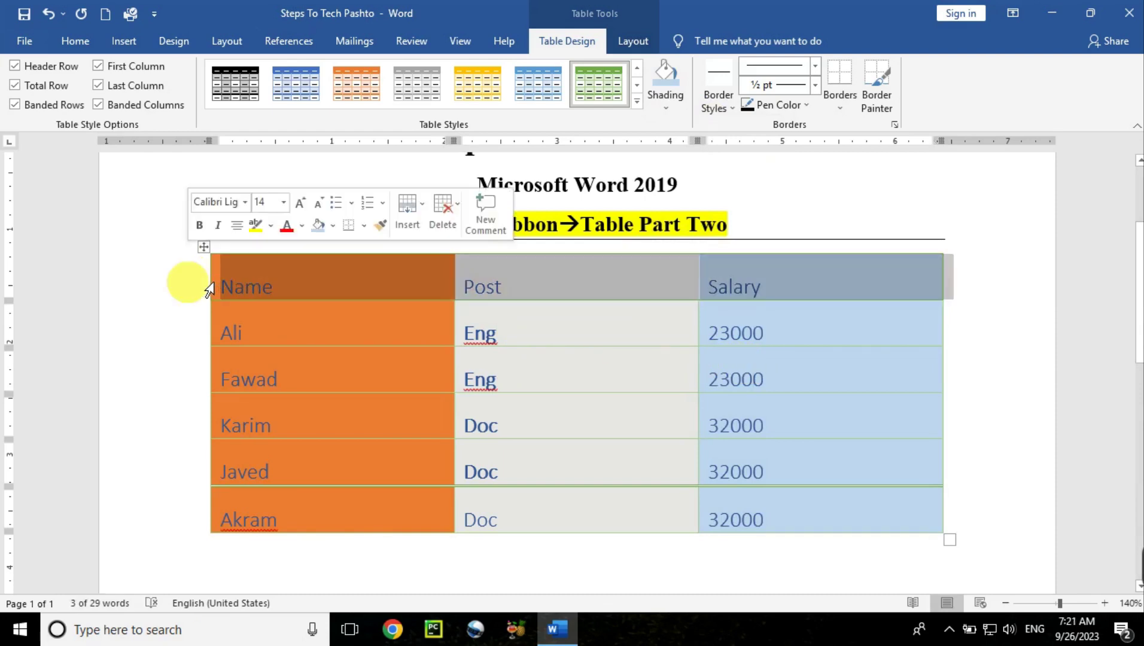
left_click(239, 329)
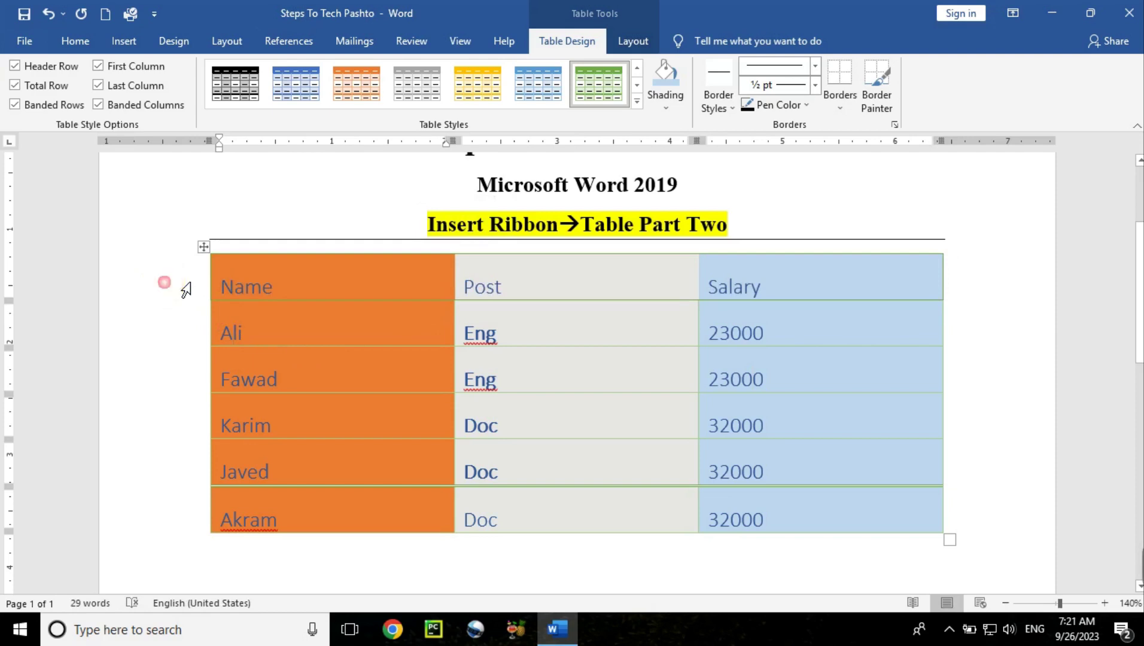
left_click(187, 287)
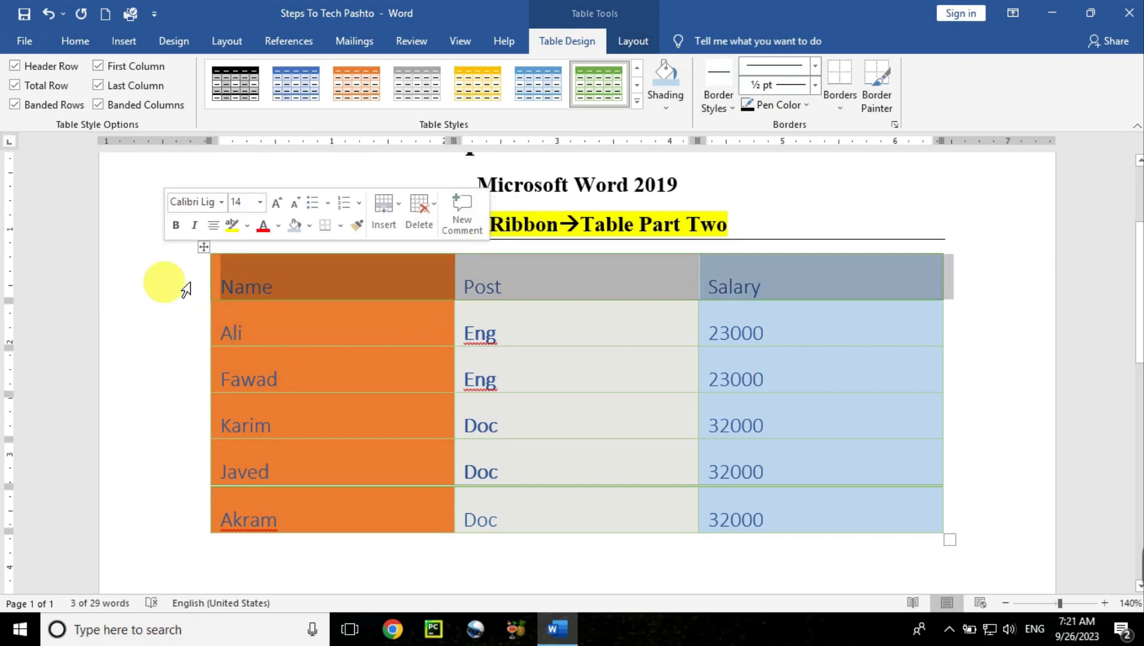
left_click(664, 106)
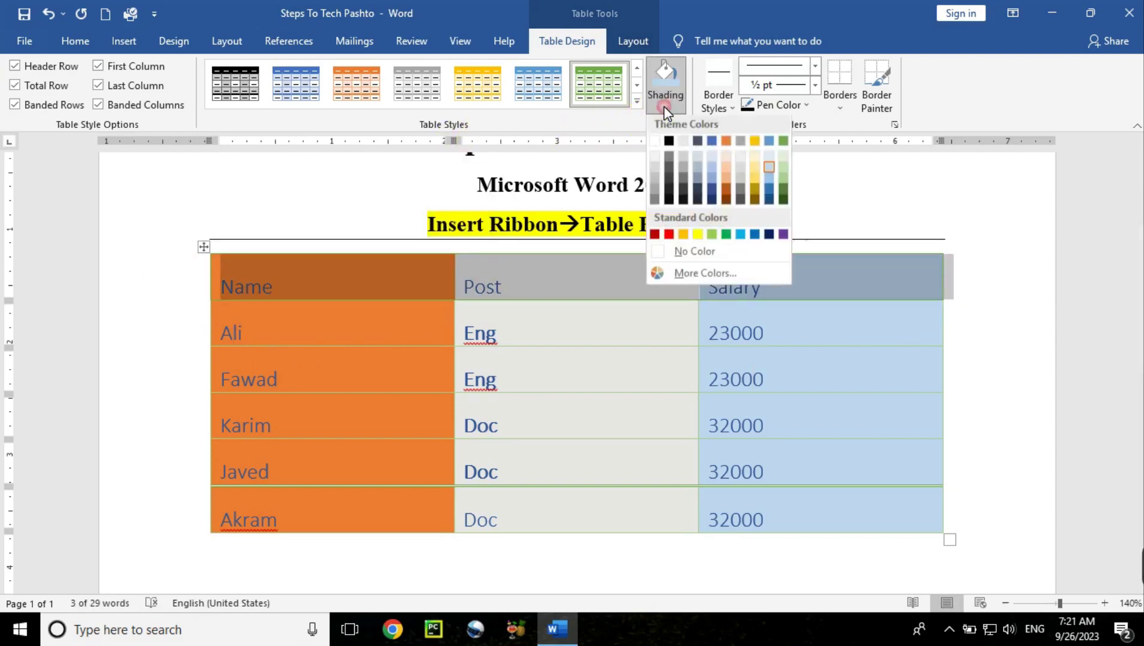
left_click(669, 144)
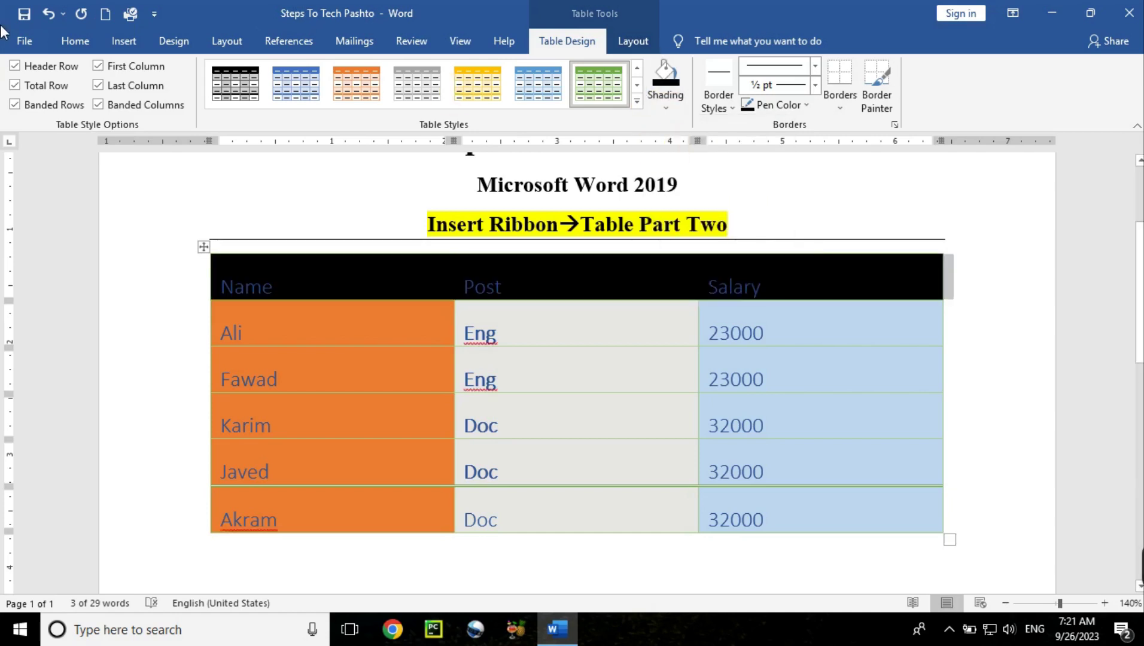
Make the header text white and centre it horizontally
left_click(67, 40)
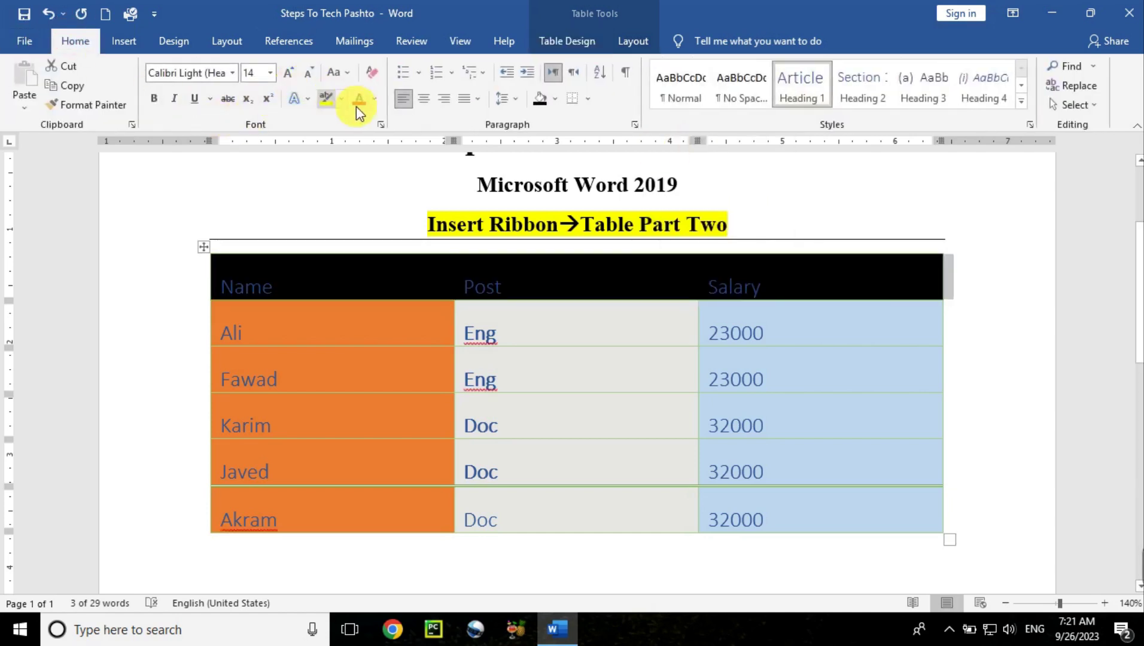
left_click(374, 100)
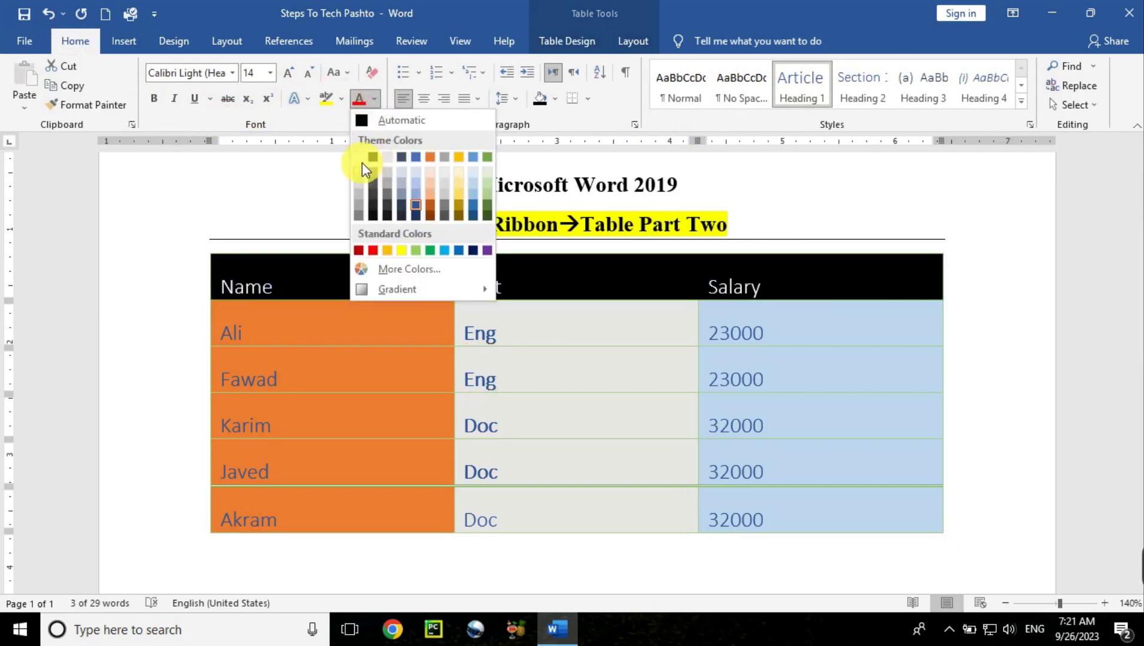
left_click(359, 157)
left_click(622, 42)
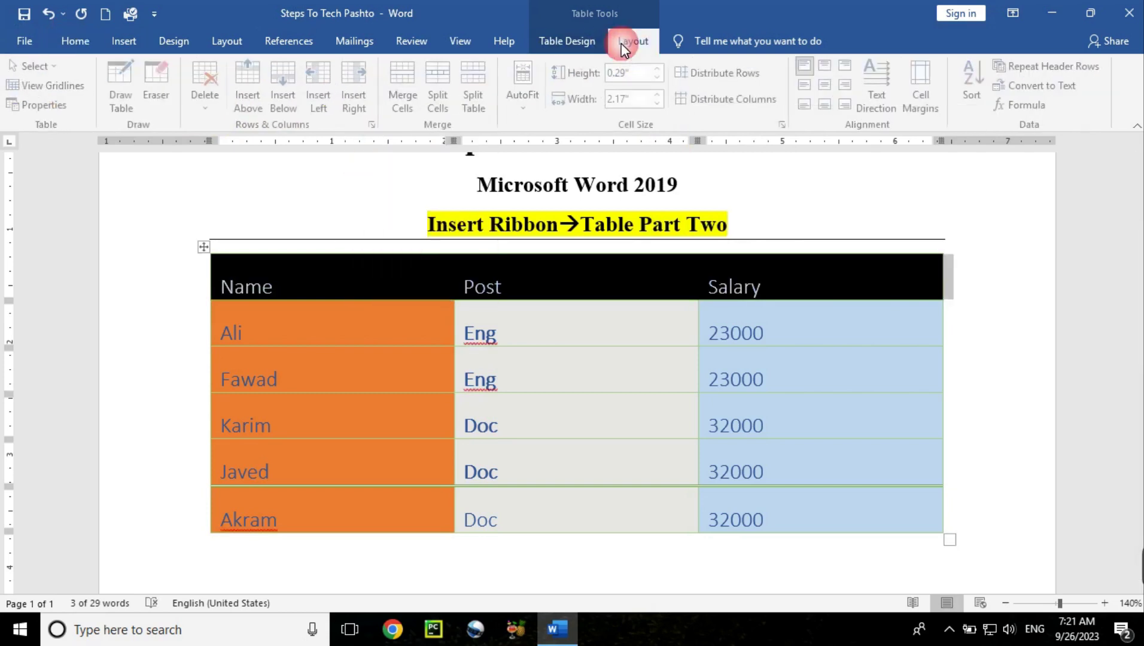
left_click(828, 84)
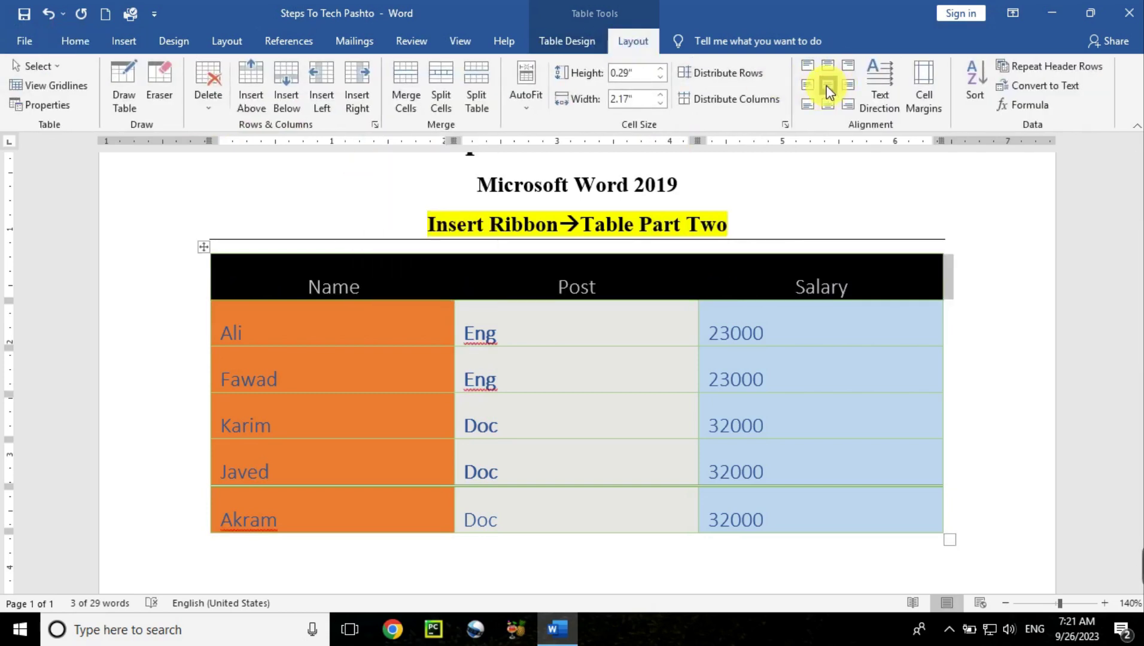
left_click(807, 87)
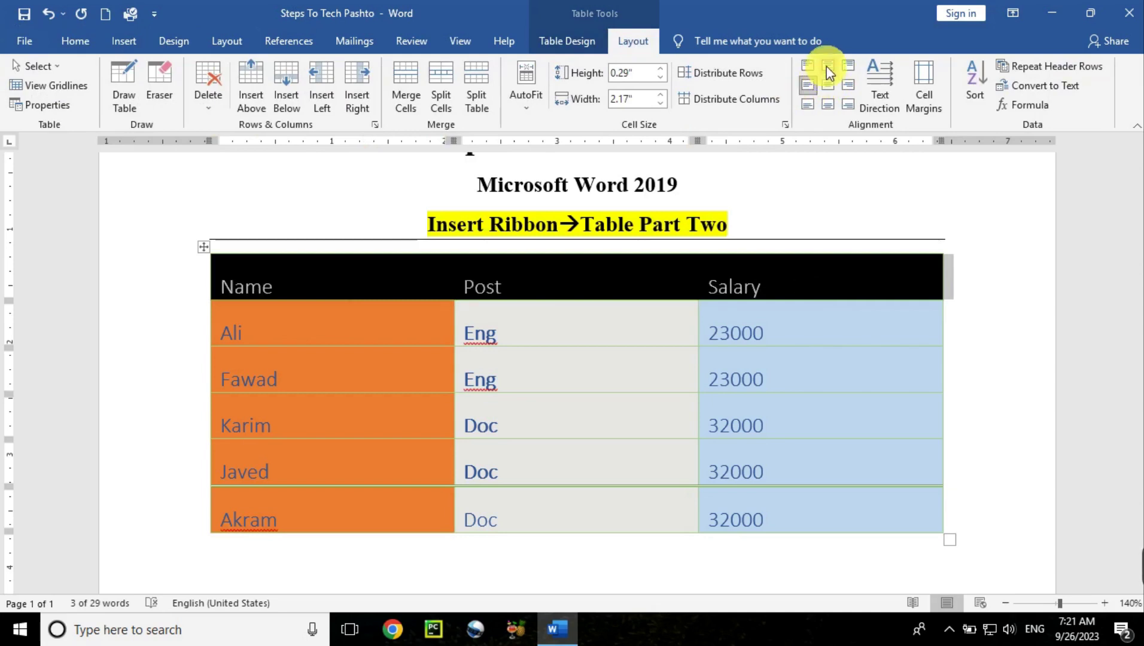
left_click(827, 65)
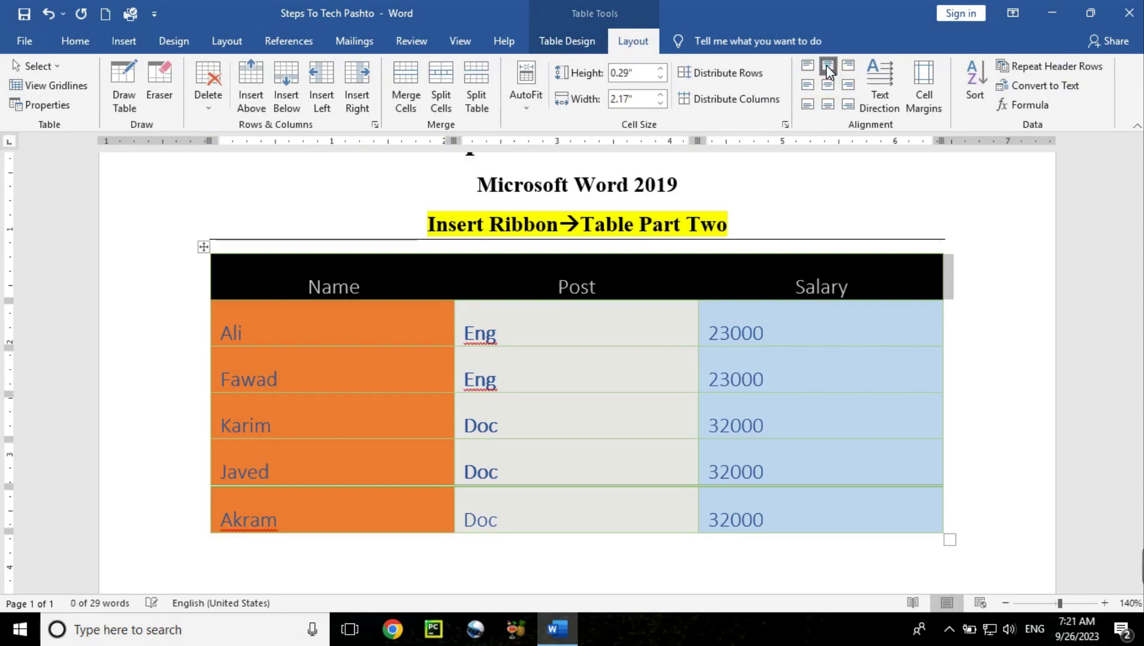
left_click(563, 39)
left_click(697, 395)
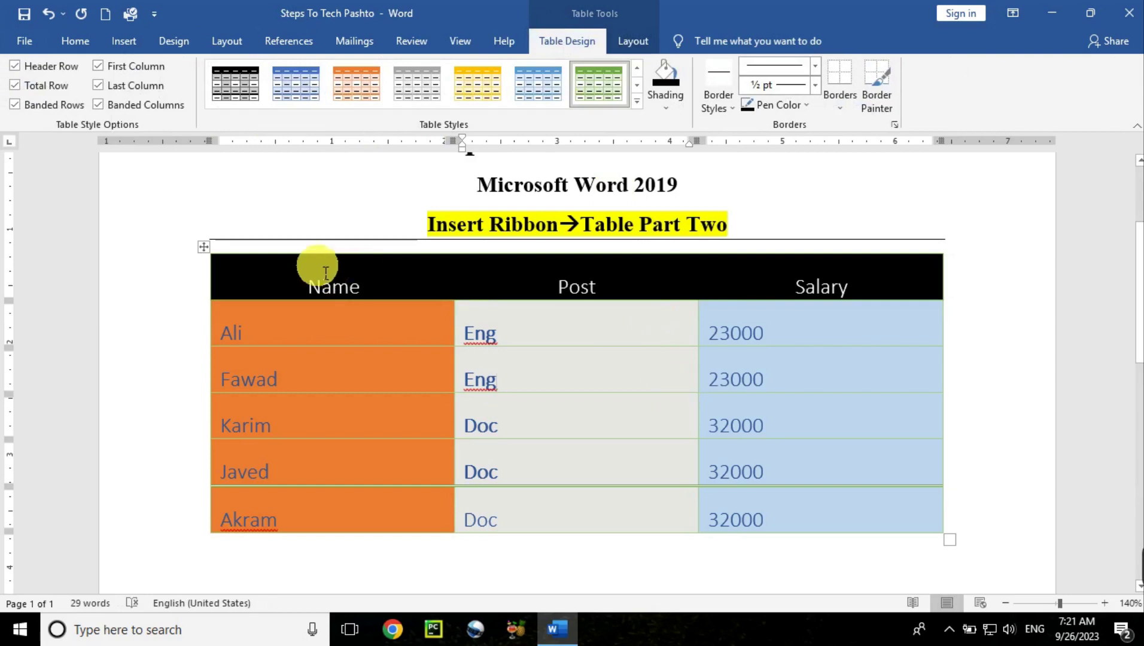
Pick a border style, set its weight to 3 pt and its pen colour to blue
left_click(209, 250)
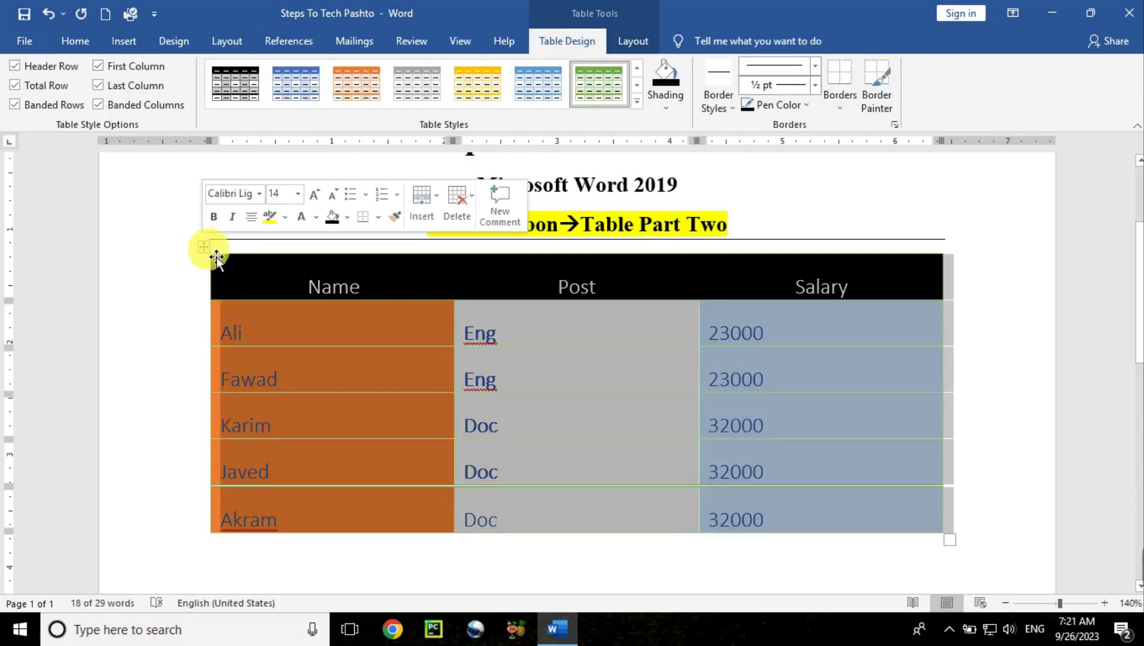
left_click(926, 414)
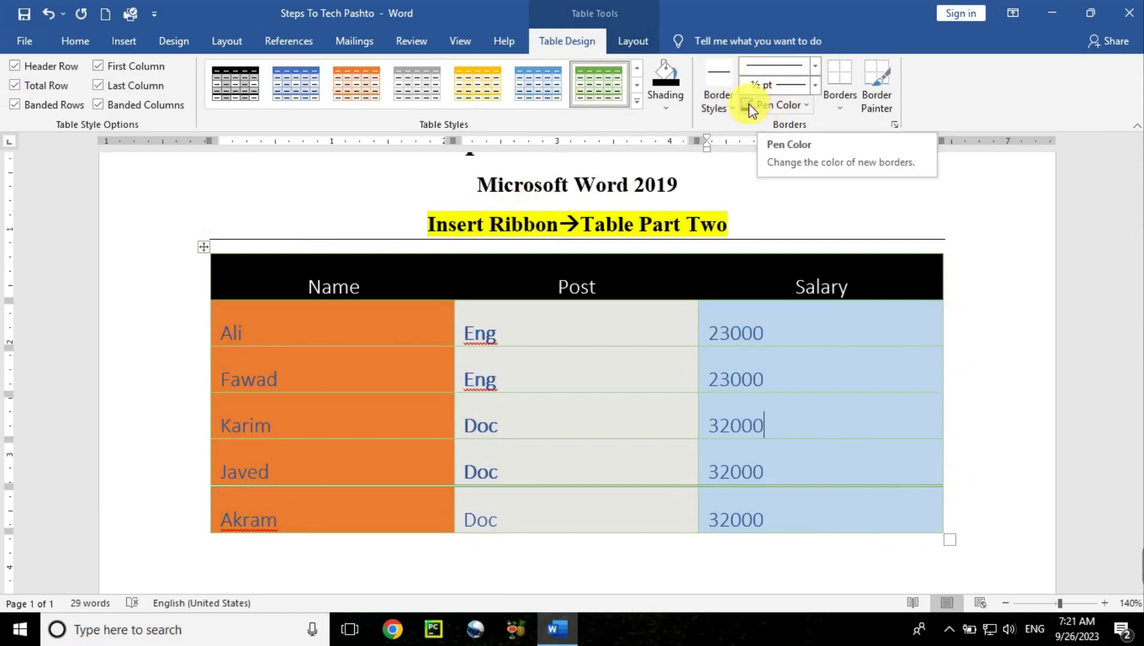
left_click(731, 110)
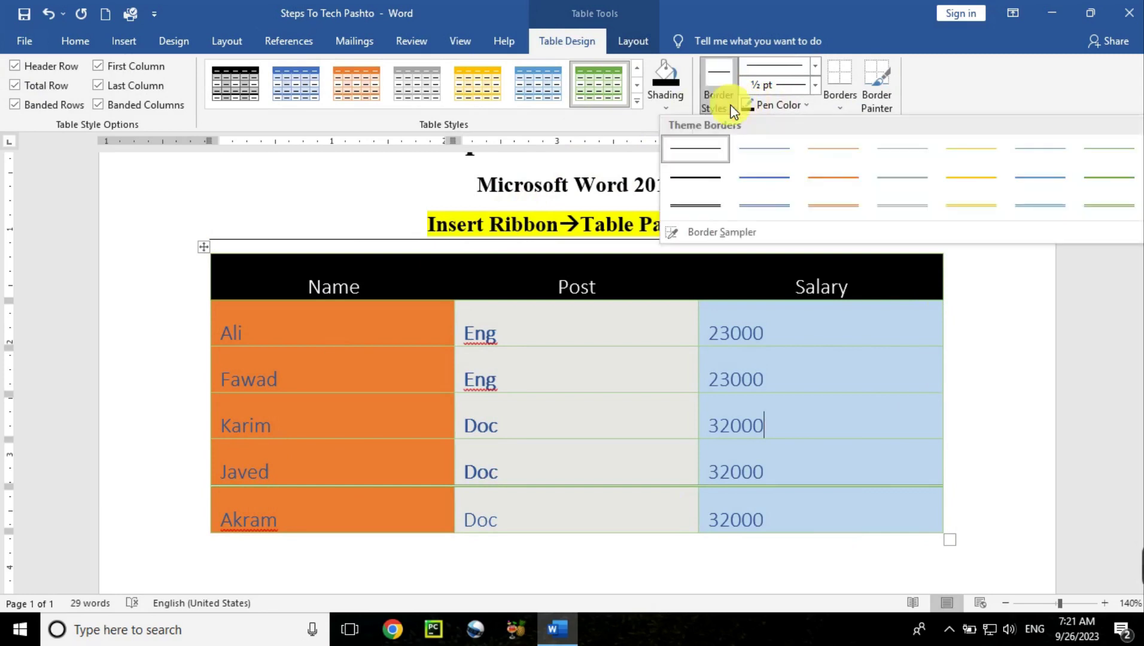
left_click(833, 178)
left_click(814, 85)
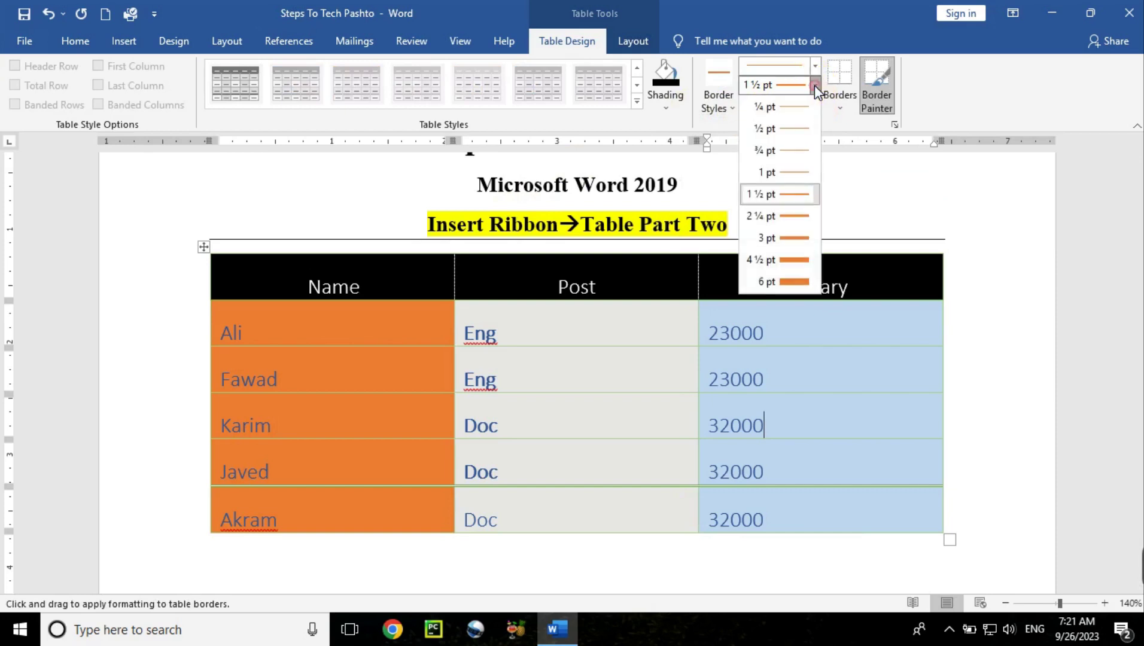
left_click(793, 239)
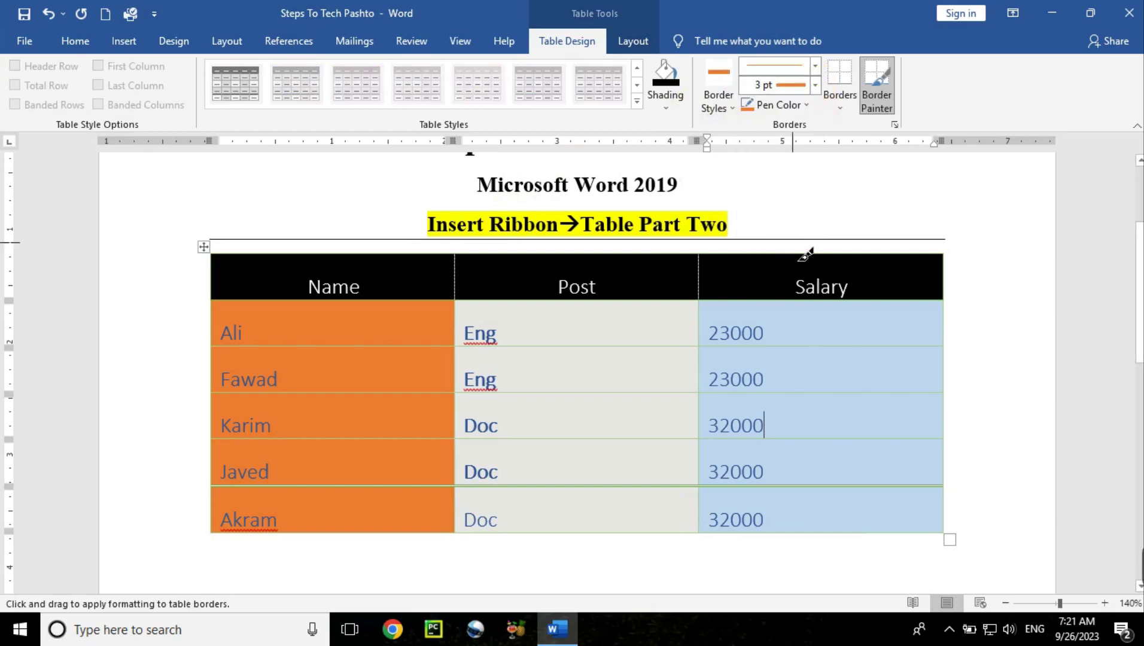
left_click(805, 106)
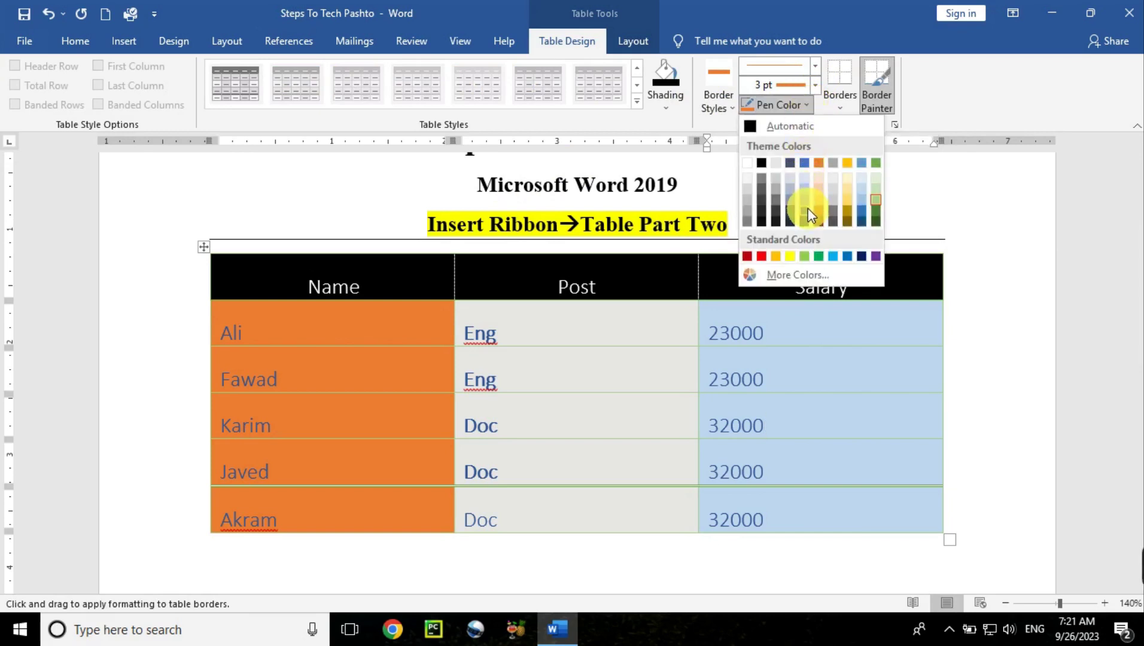
left_click(843, 256)
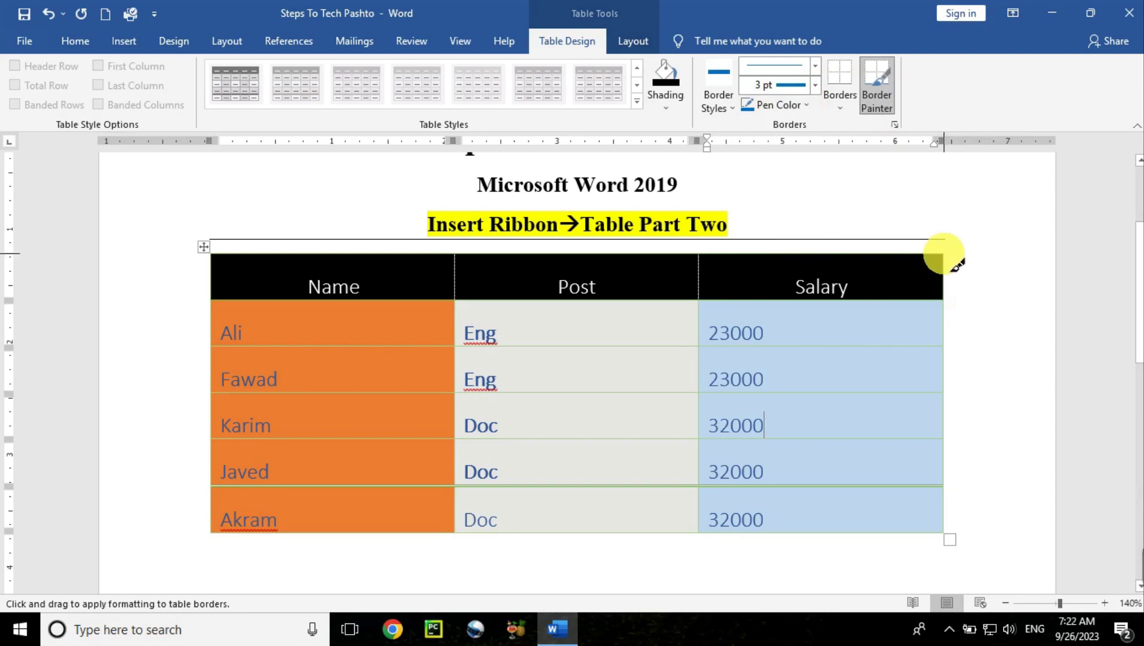
Paint the table's right and bottom edges with the 3 pt blue pen
left_click_drag(943, 252, 954, 509)
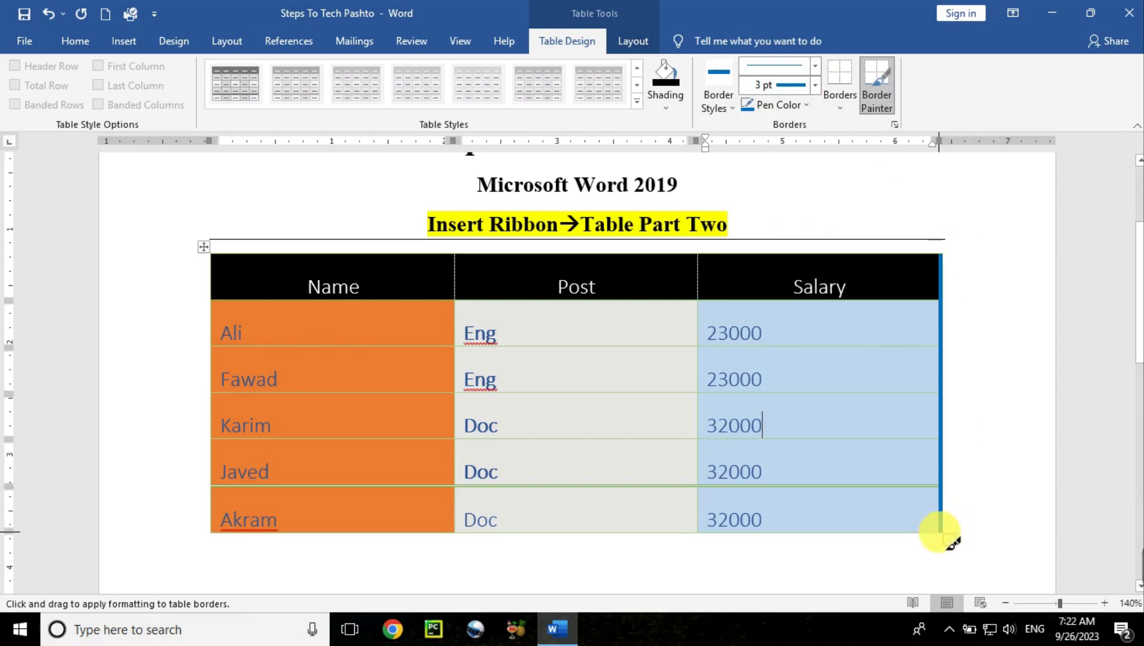
mouse_move(946, 536)
left_mouse_down()
mouse_move(628, 554)
mouse_move(222, 541)
mouse_move(221, 263)
mouse_move(845, 278)
mouse_move(849, 260)
left_mouse_up()
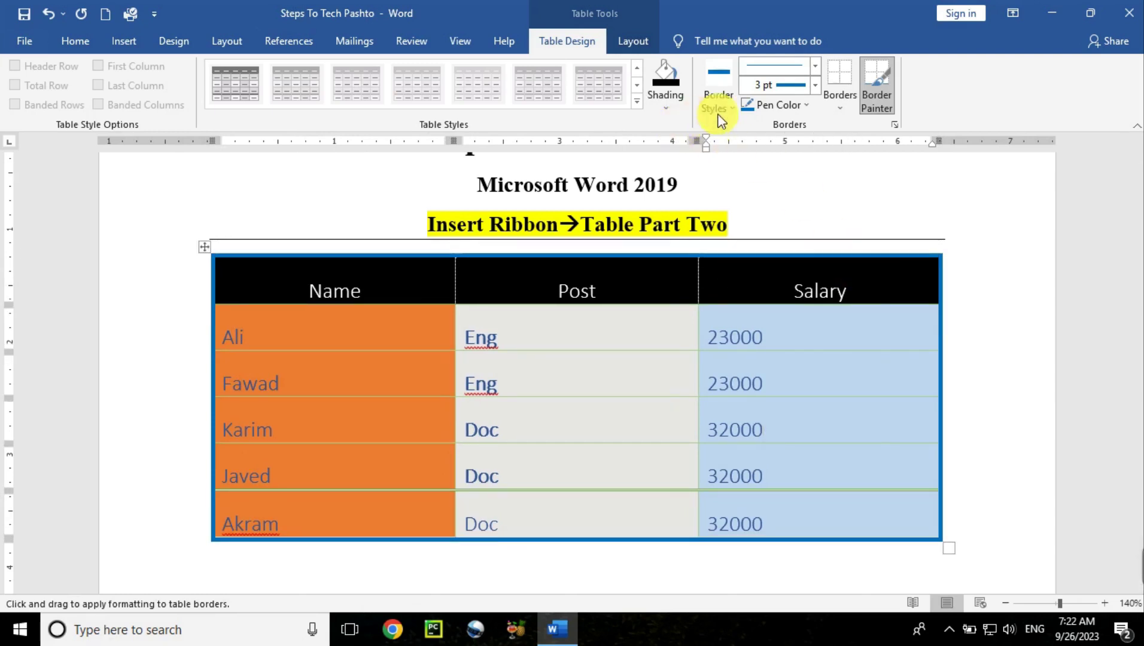
left_click(800, 110)
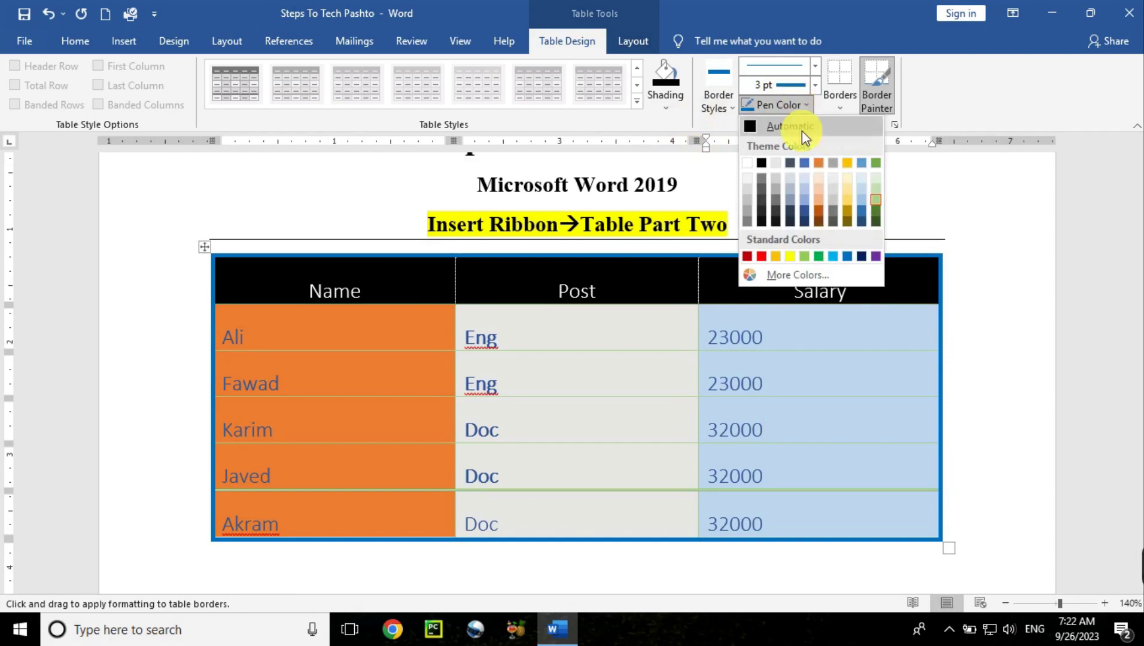
Paint both inner column borders and the line above the Akram row in orange
left_click(818, 163)
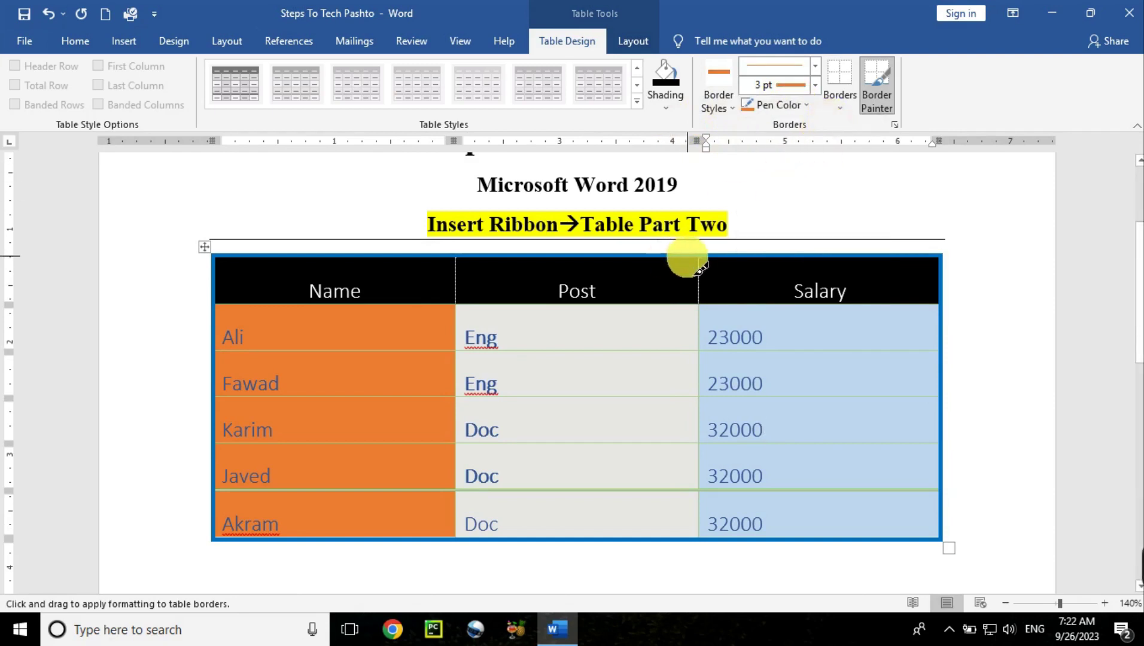
left_click_drag(697, 258, 717, 524)
left_click_drag(698, 258, 711, 557)
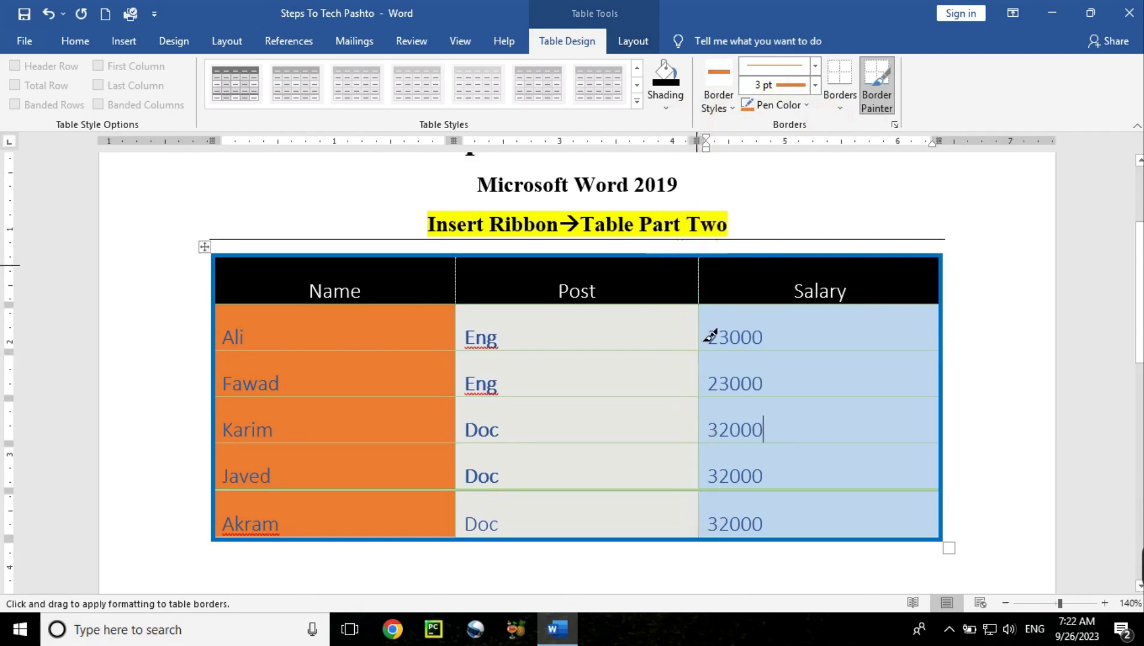
left_click_drag(455, 490, 905, 493)
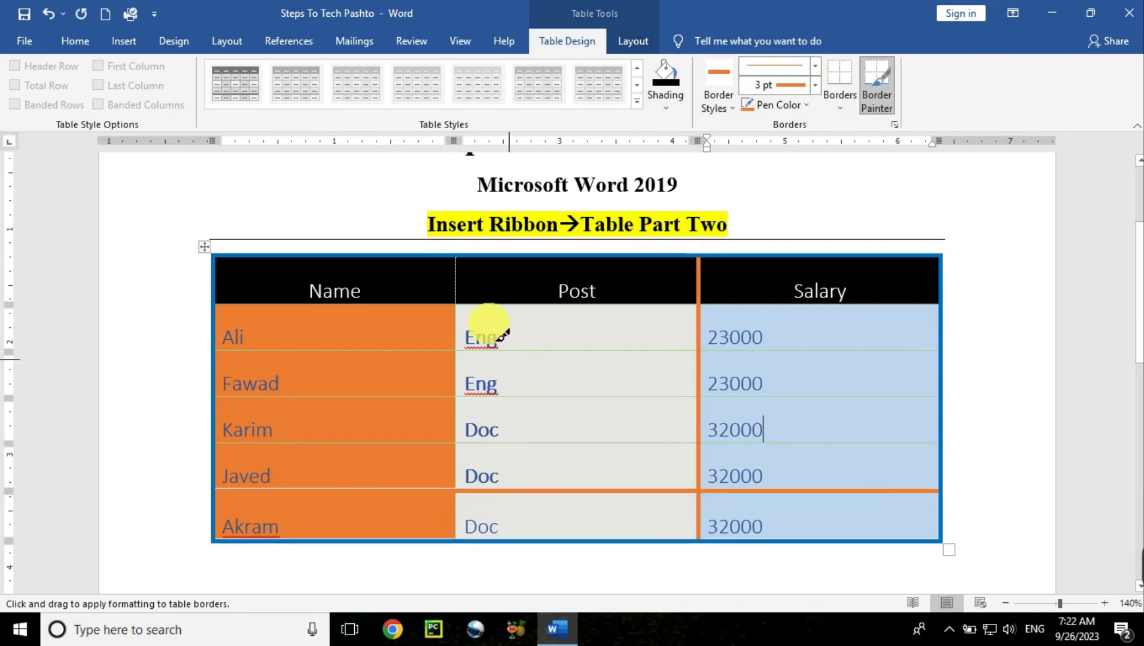
mouse_move(456, 259)
left_mouse_down()
mouse_move(487, 450)
mouse_move(472, 542)
left_mouse_up()
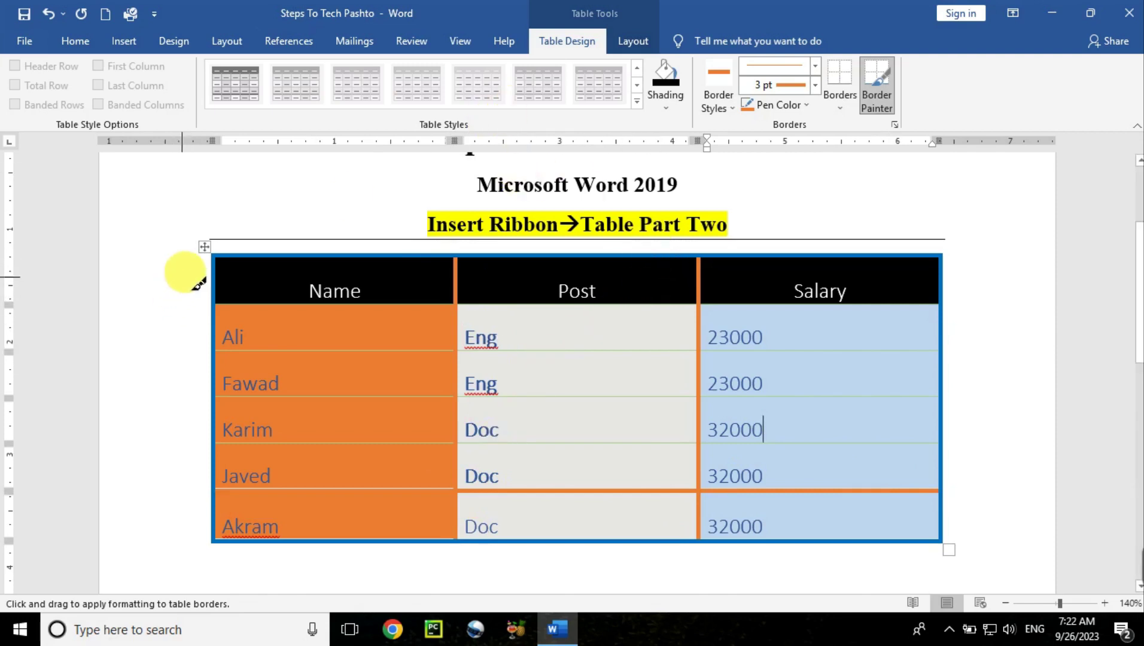
key("Escape")
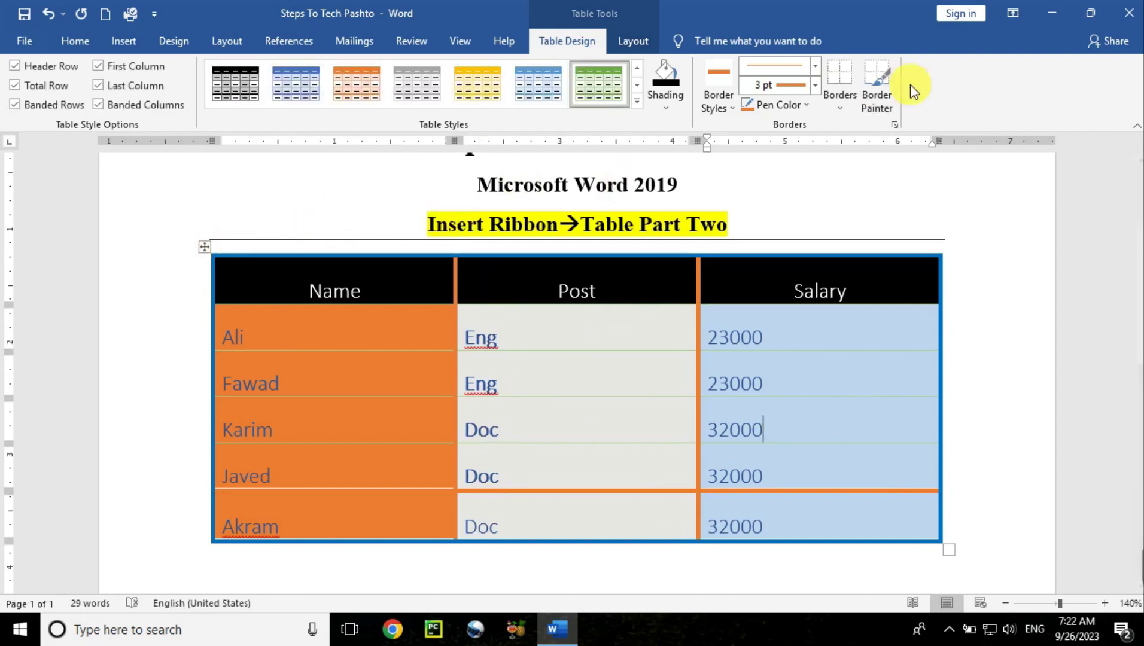
Turn Border Painter off and show the table Layout commands
left_click(880, 84)
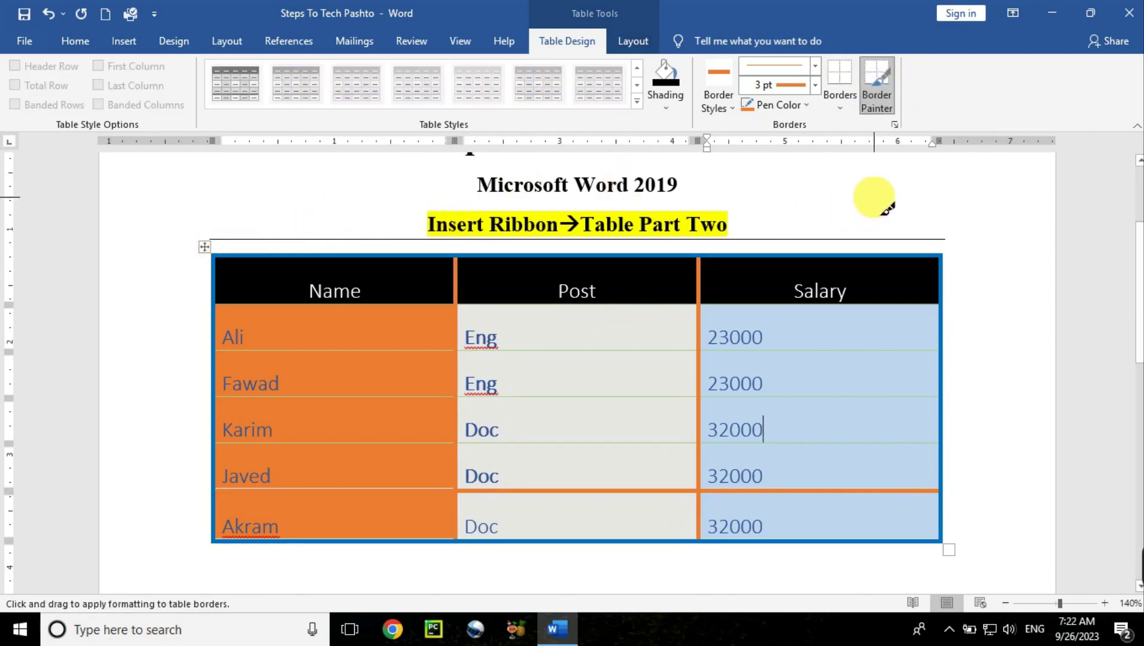
key("Escape")
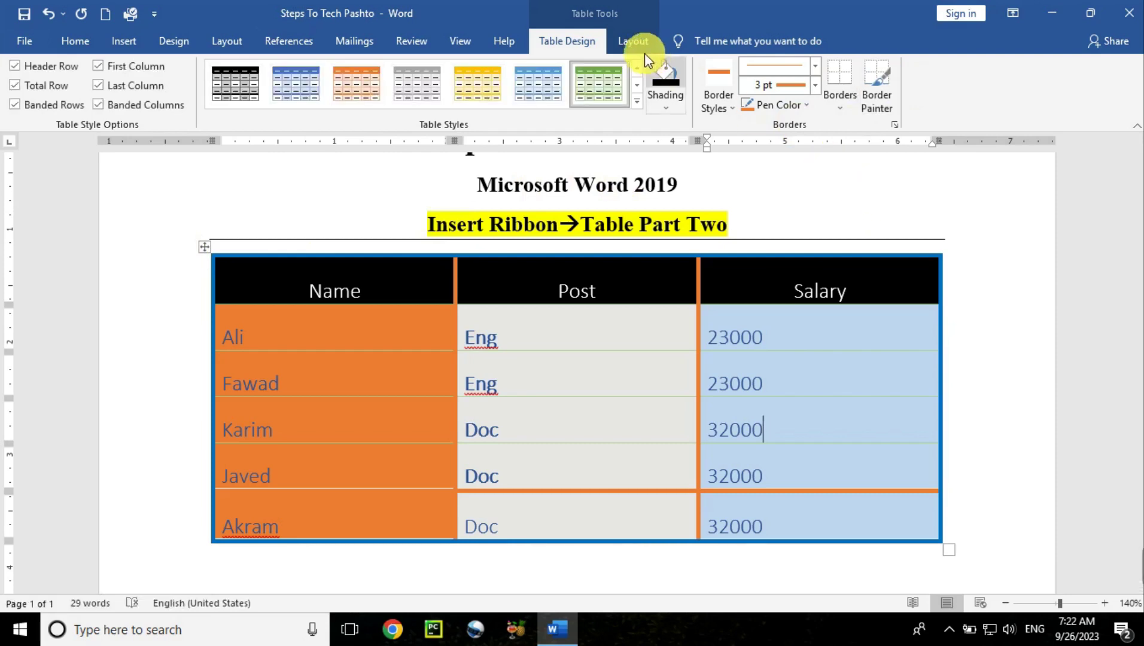
left_click(633, 42)
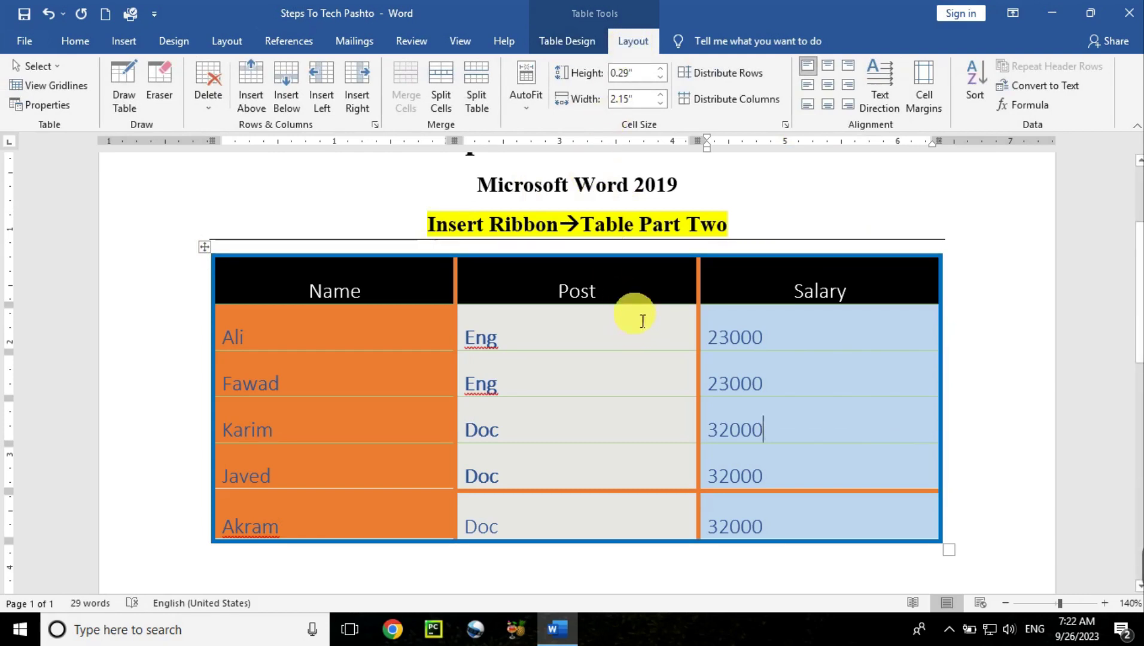
left_click(567, 43)
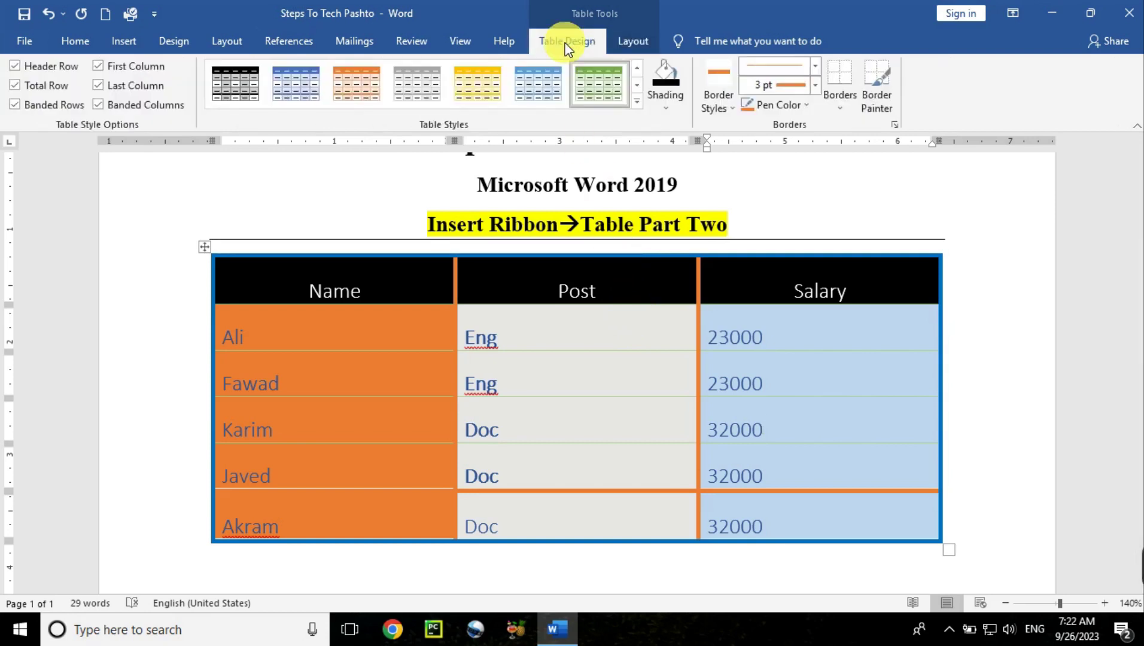
left_click(625, 43)
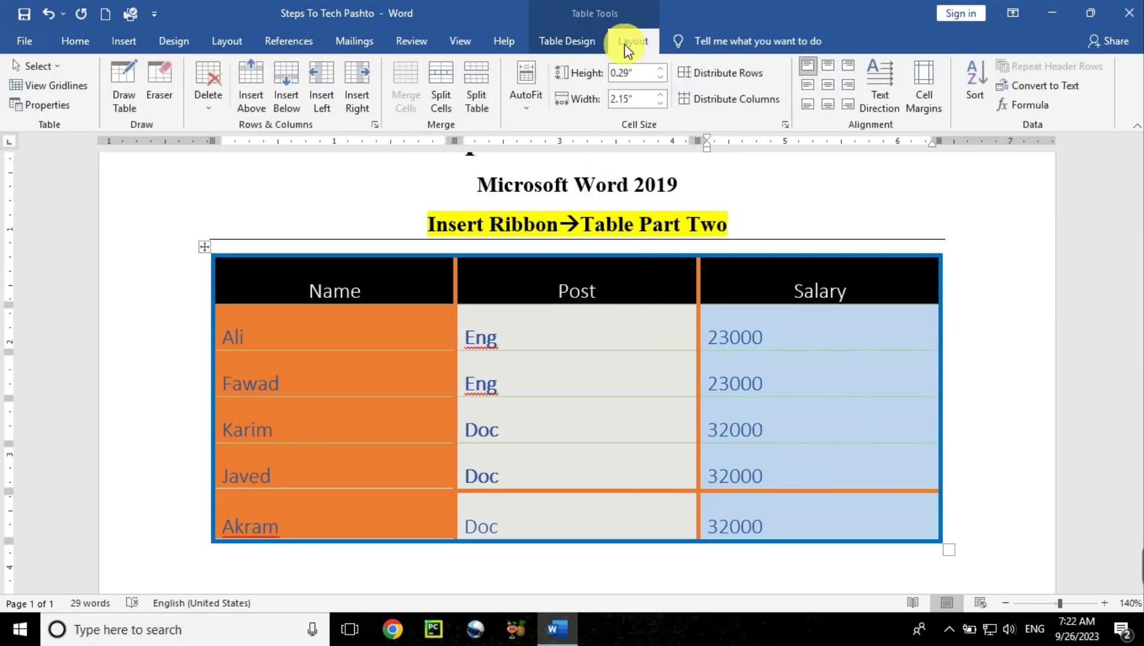